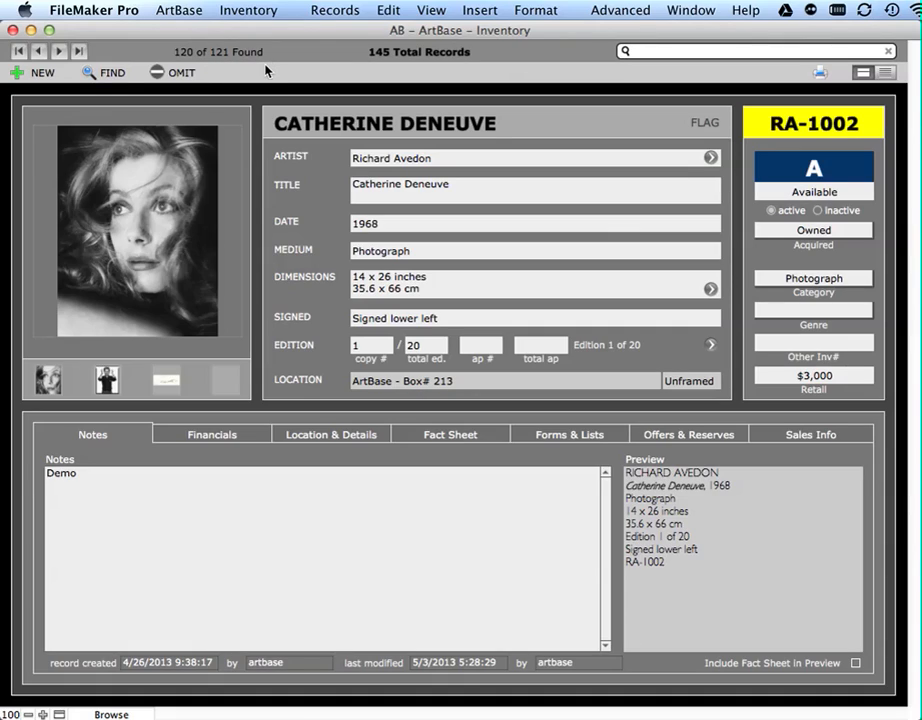
- Browse the inventory records, including the first and last ones, and return to the Catherine Deneuve record
left_click(38, 54)
left_click(38, 54)
left_click(59, 54)
left_click(59, 54)
left_click(59, 52)
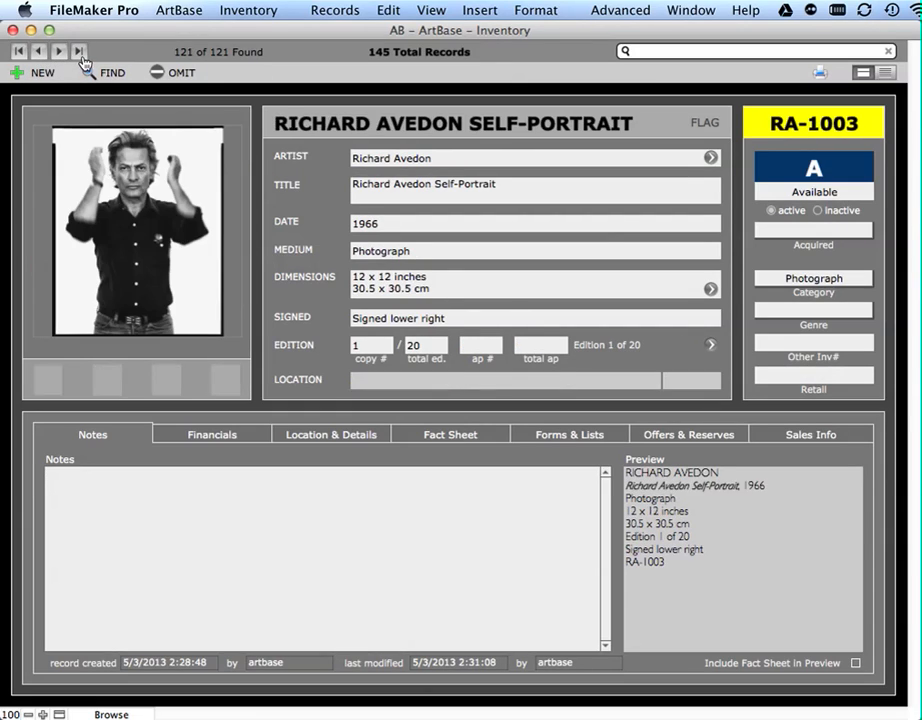
left_click(19, 51)
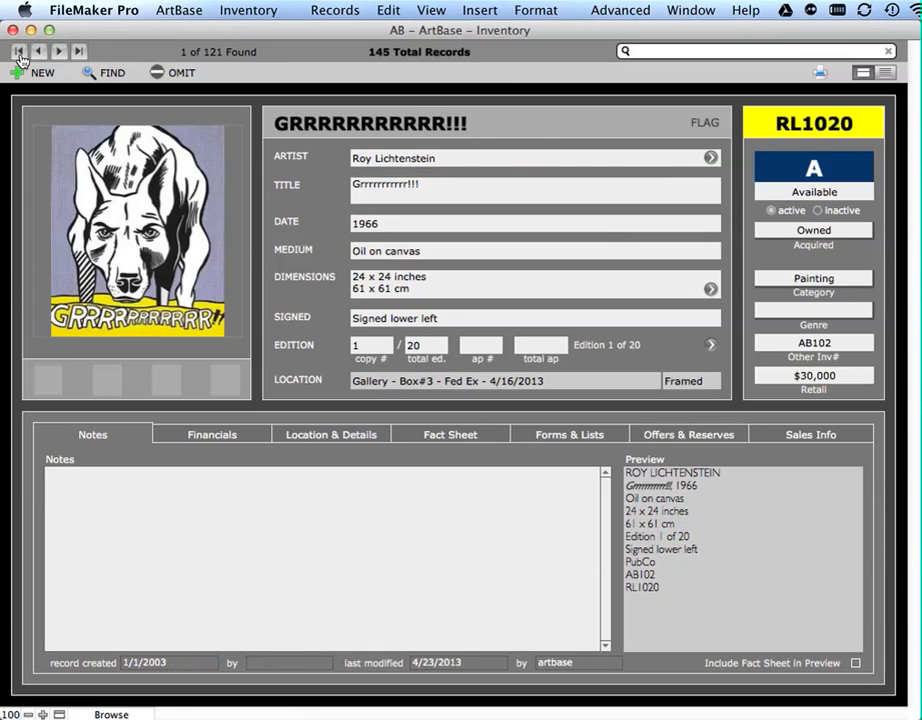
left_click(78, 52)
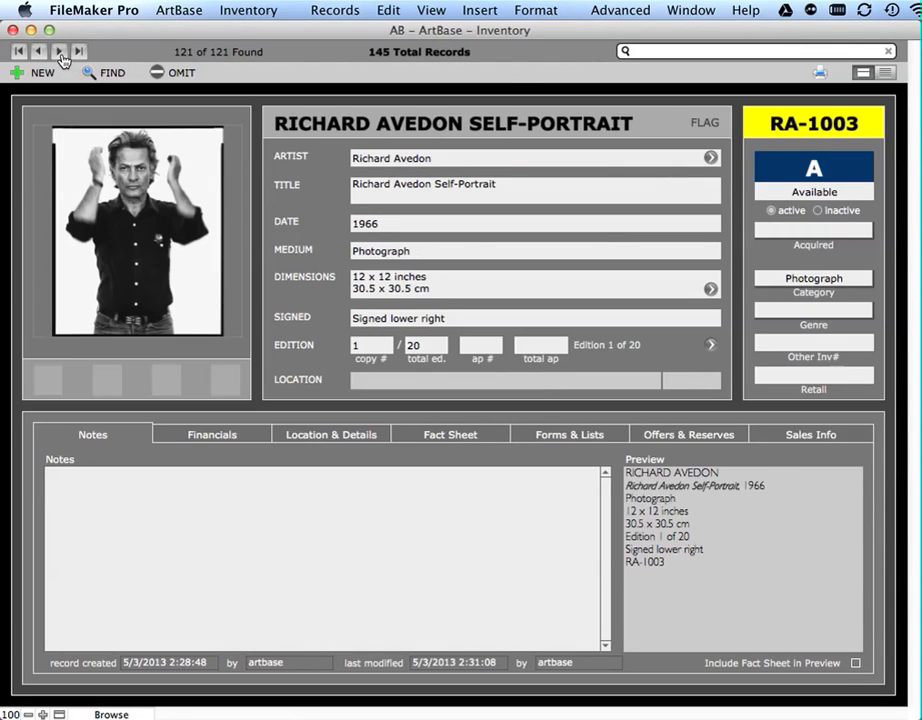
left_click(38, 51)
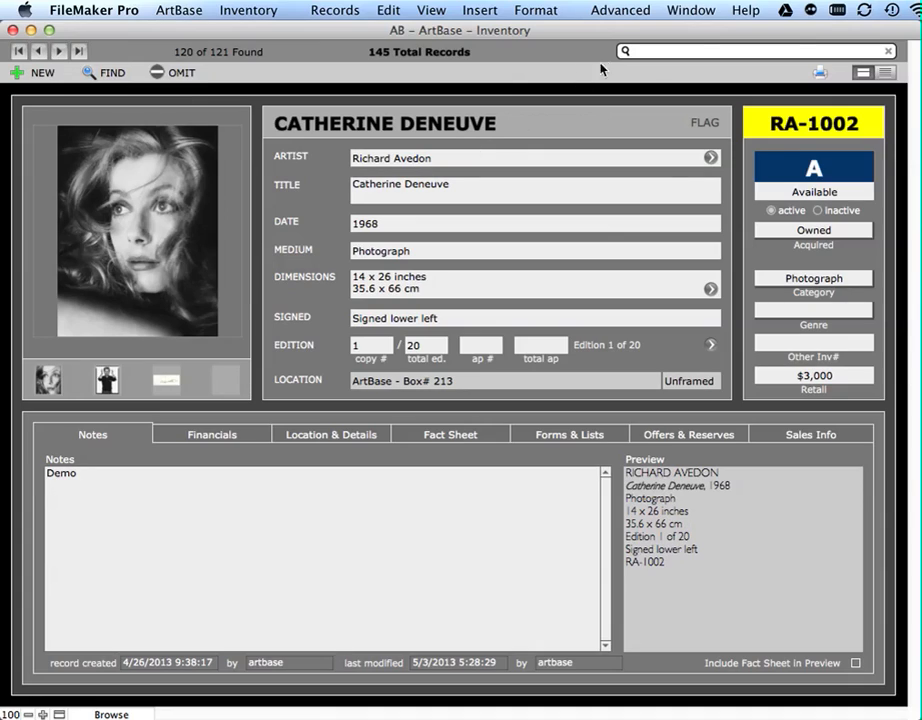
- Search the inventory for "avedon" and step through the matching records
left_click(670, 57)
type("avedon")
left_click(59, 51)
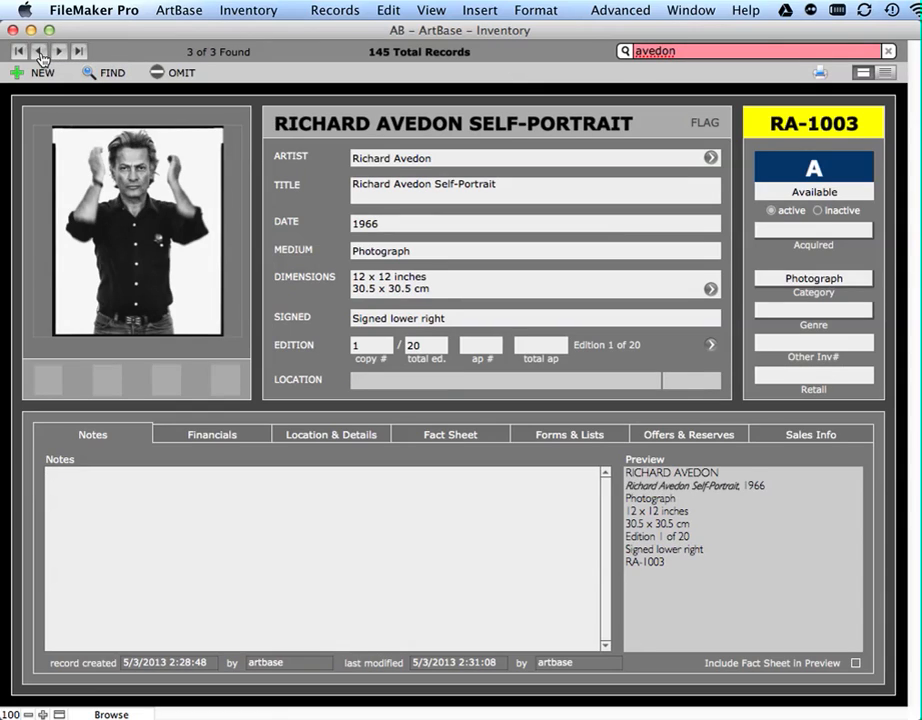
left_click(39, 52)
left_click(39, 52)
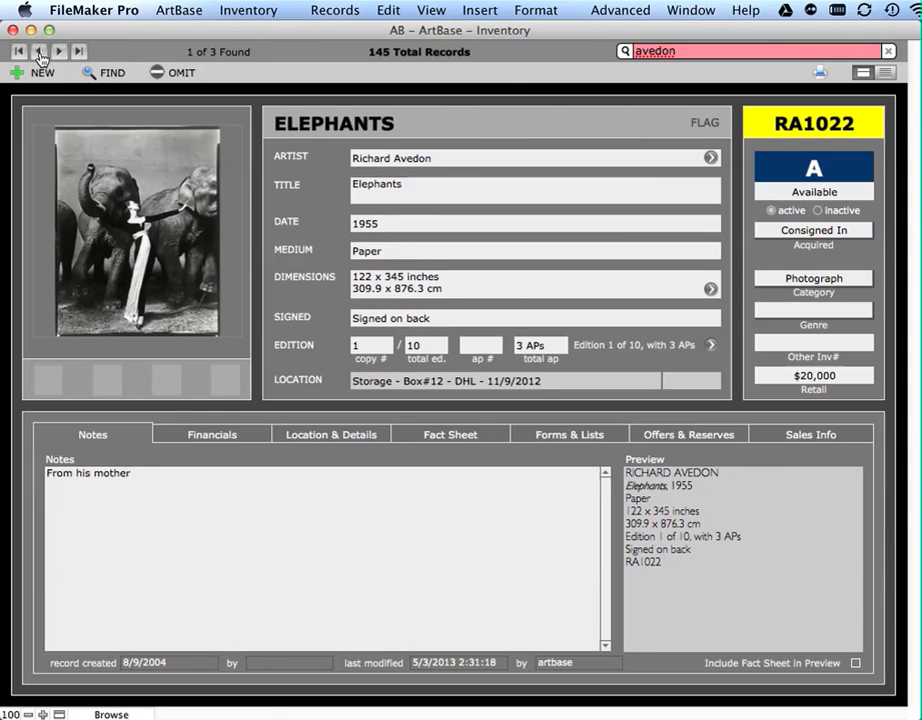
left_click(59, 51)
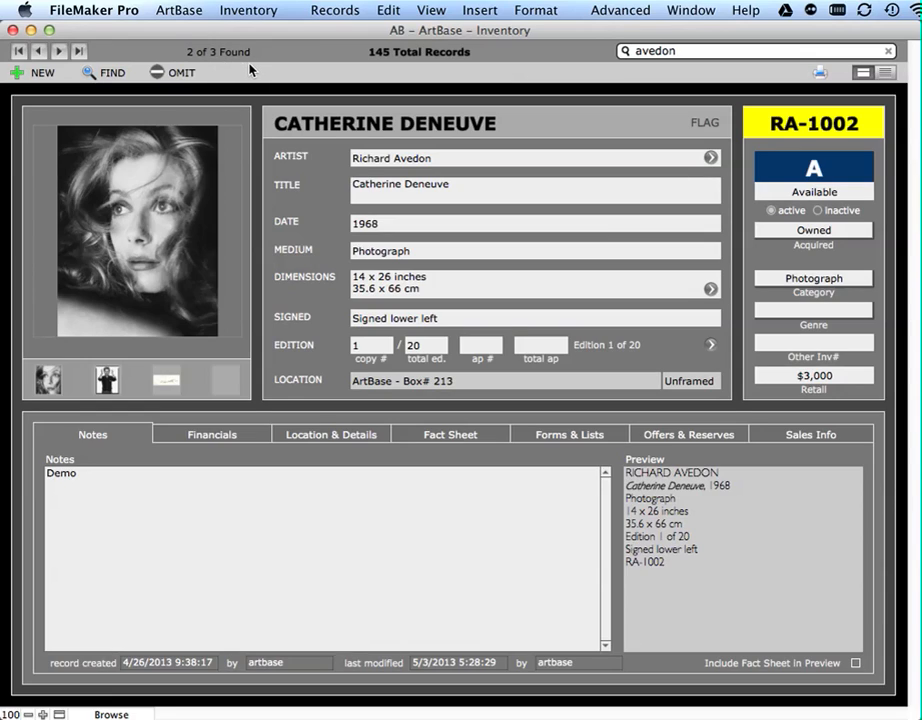
- Omit the Elephants record from the found set
left_click(37, 50)
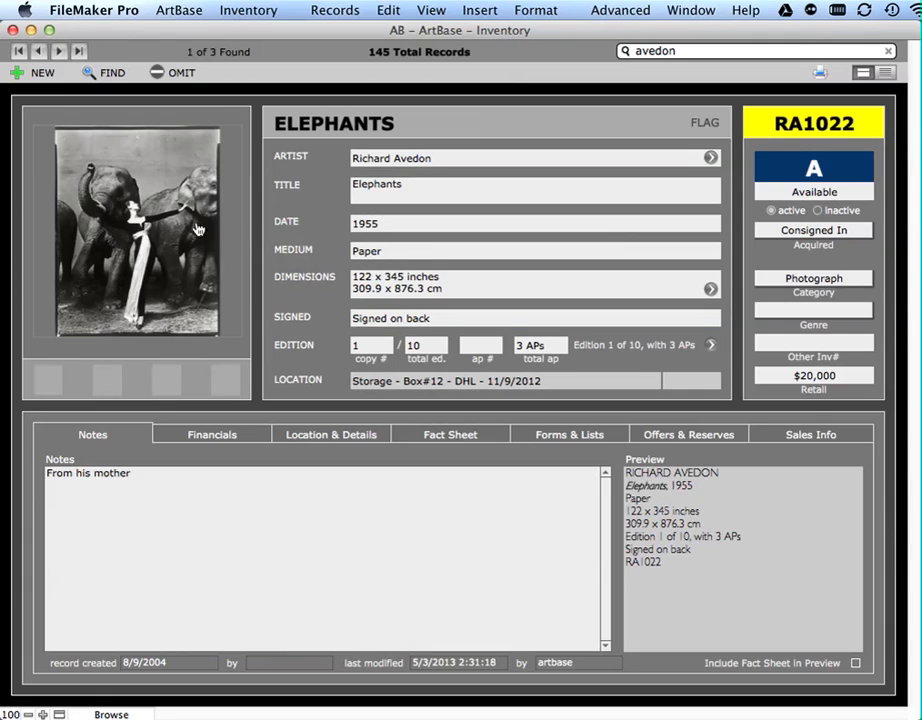
left_click(174, 74)
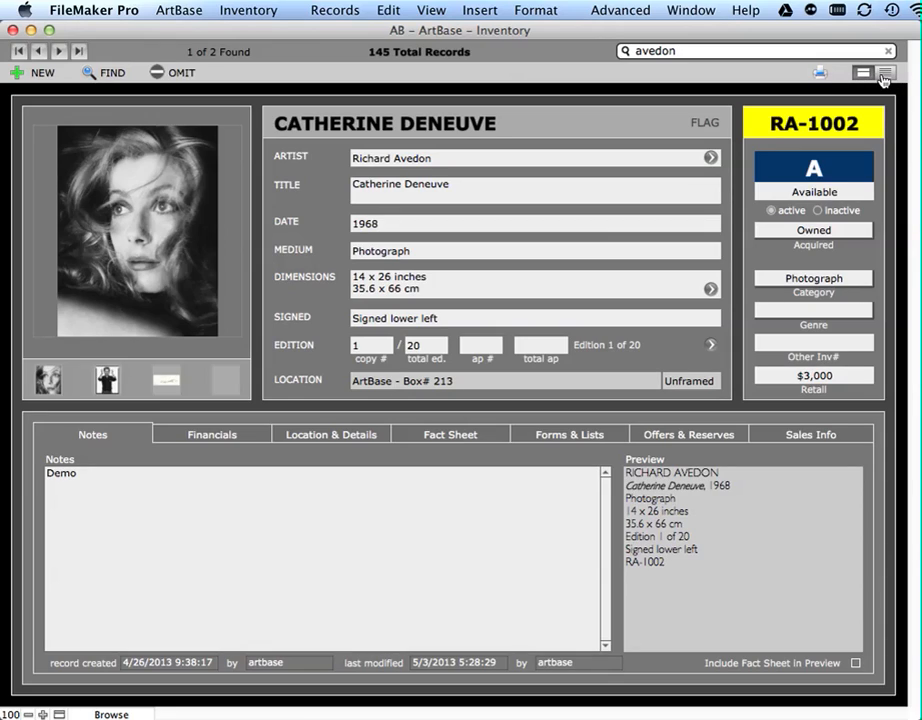
- Show all inventory records as a list and sort them by artist
left_click(442, 54)
left_click(886, 78)
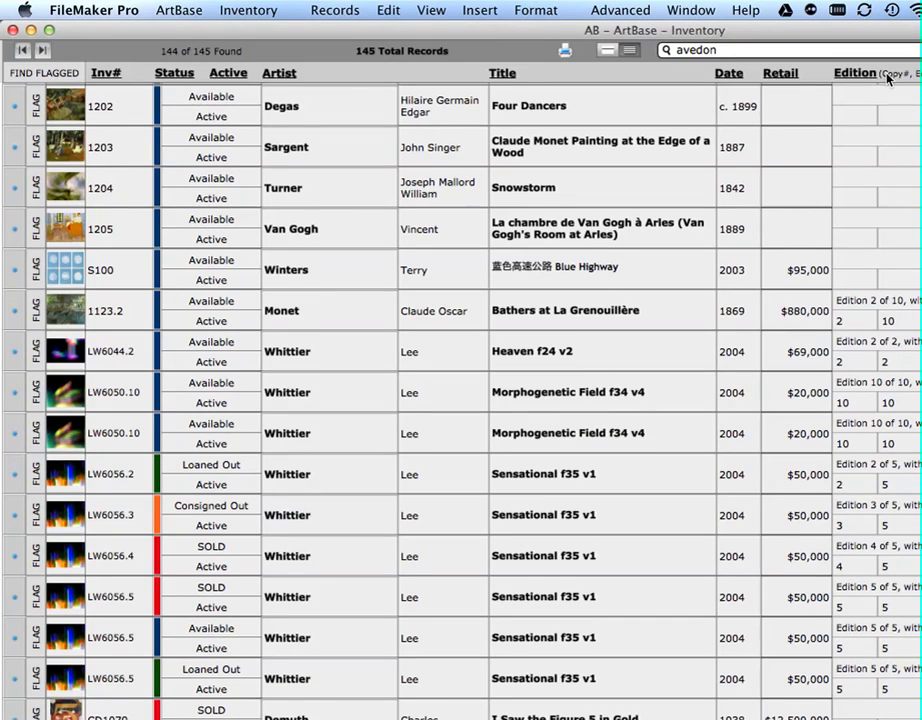
scroll(368, 241, "up", 10)
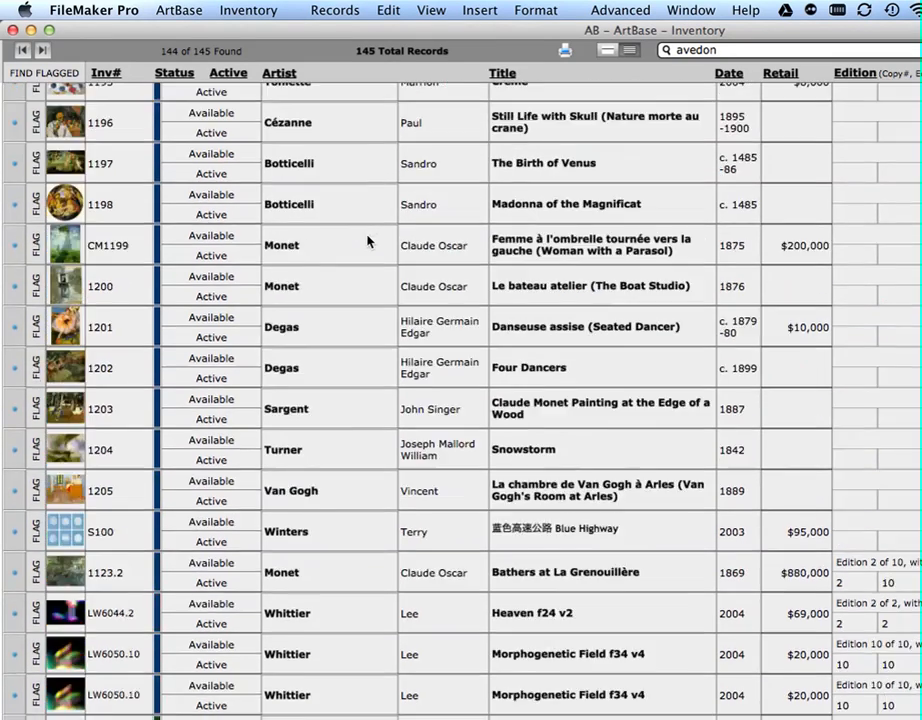
scroll(368, 241, "up", 15)
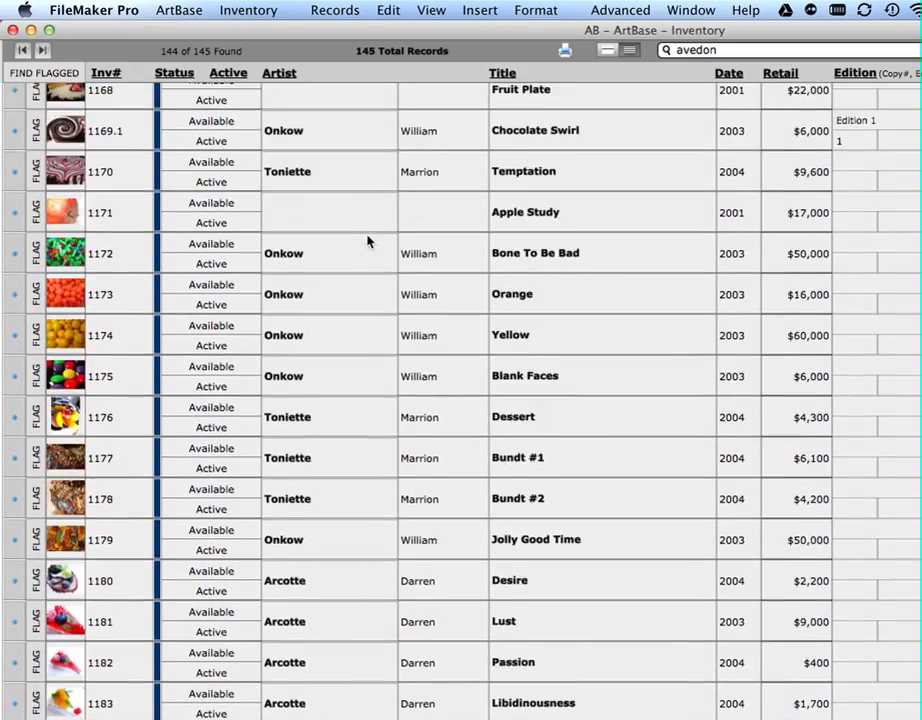
scroll(368, 241, "up", 10)
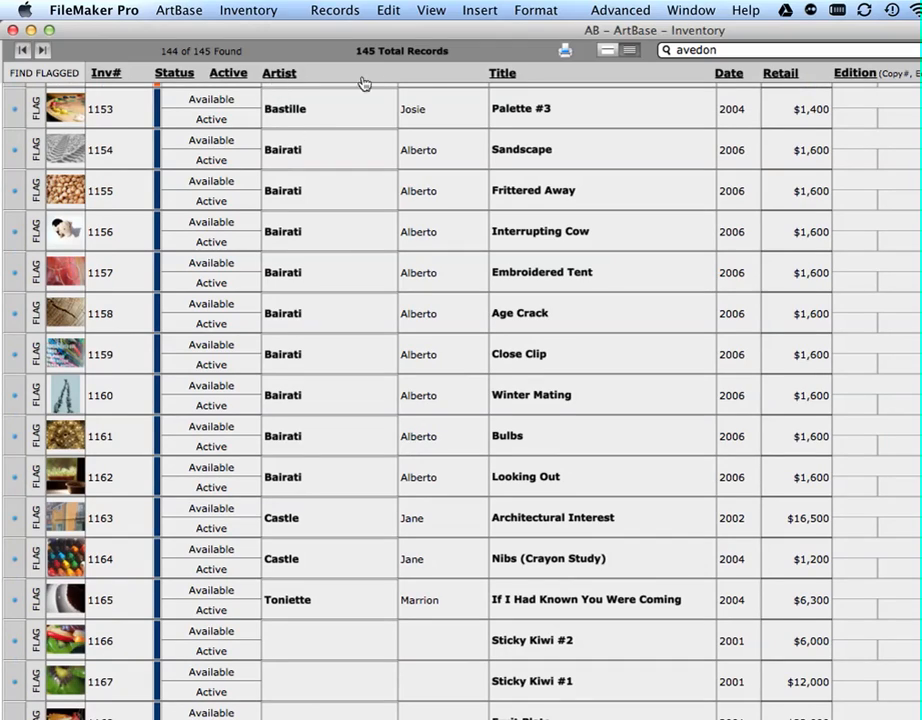
left_click(280, 74)
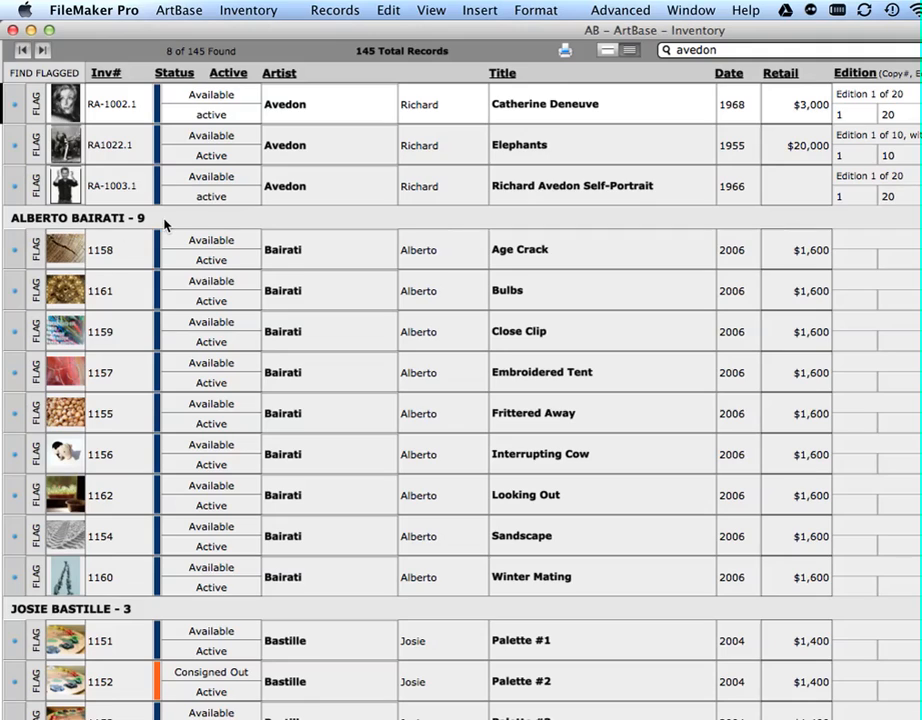
- Flag Sandro Botticelli's Madonna of the Magnificat and The Birth of Venus in the inventory list
scroll(165, 225, "down", 3)
scroll(165, 225, "down", 2)
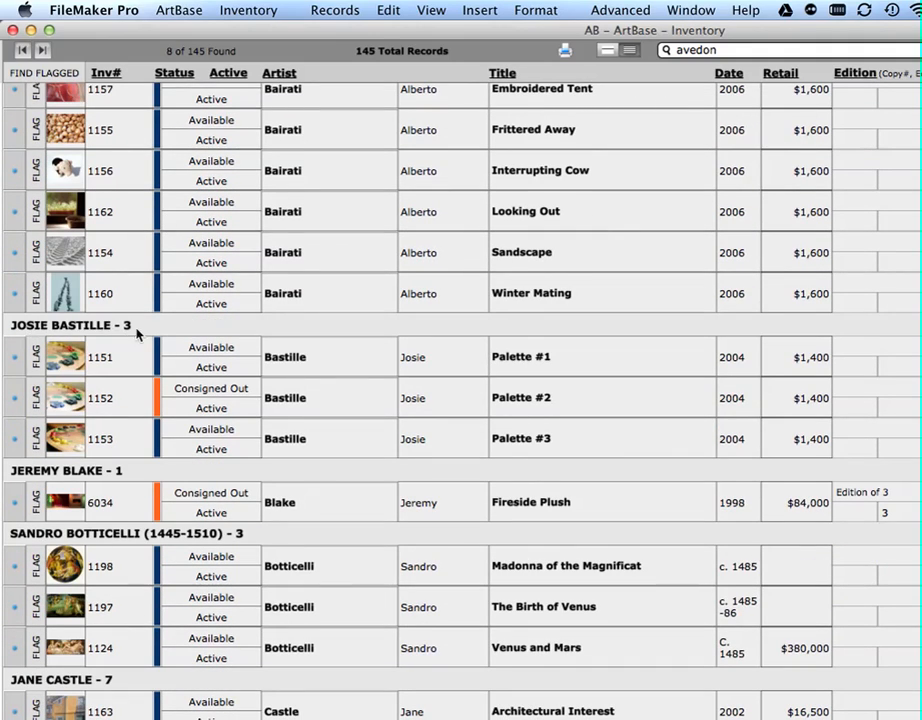
scroll(145, 335, "down", 1)
scroll(145, 335, "down", 3)
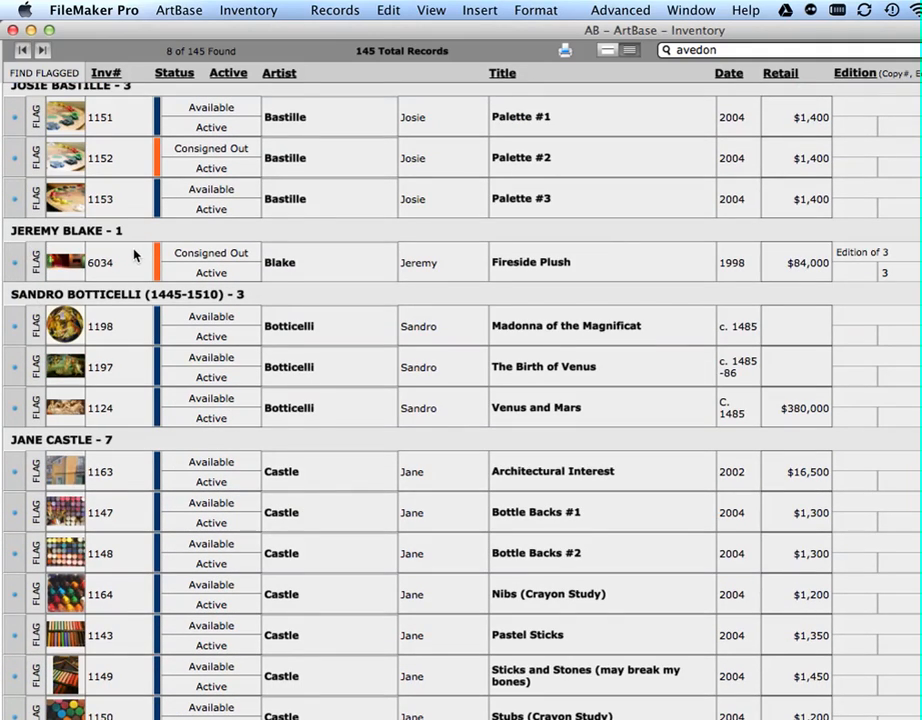
scroll(134, 255, "down", 3)
scroll(136, 255, "down", 1)
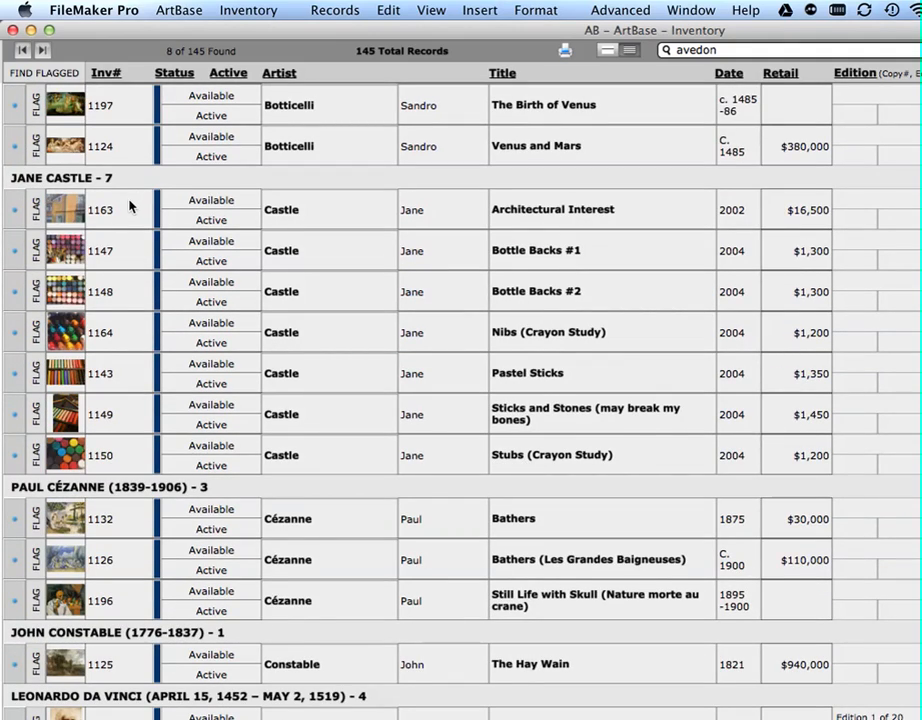
scroll(130, 205, "up", 1)
left_click(36, 127)
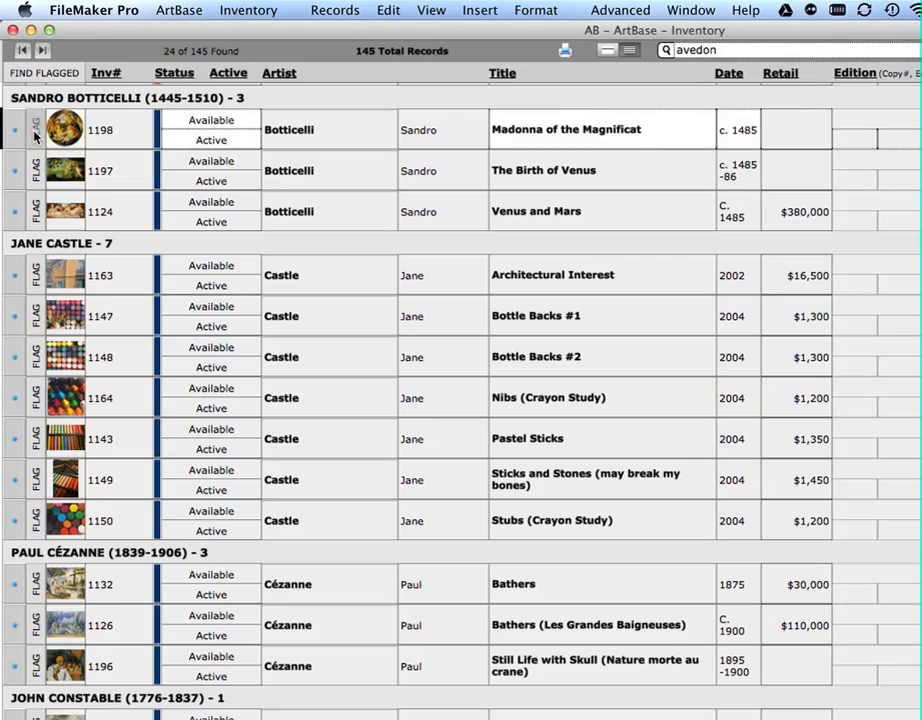
left_click(35, 172)
scroll(35, 225, "down", 1)
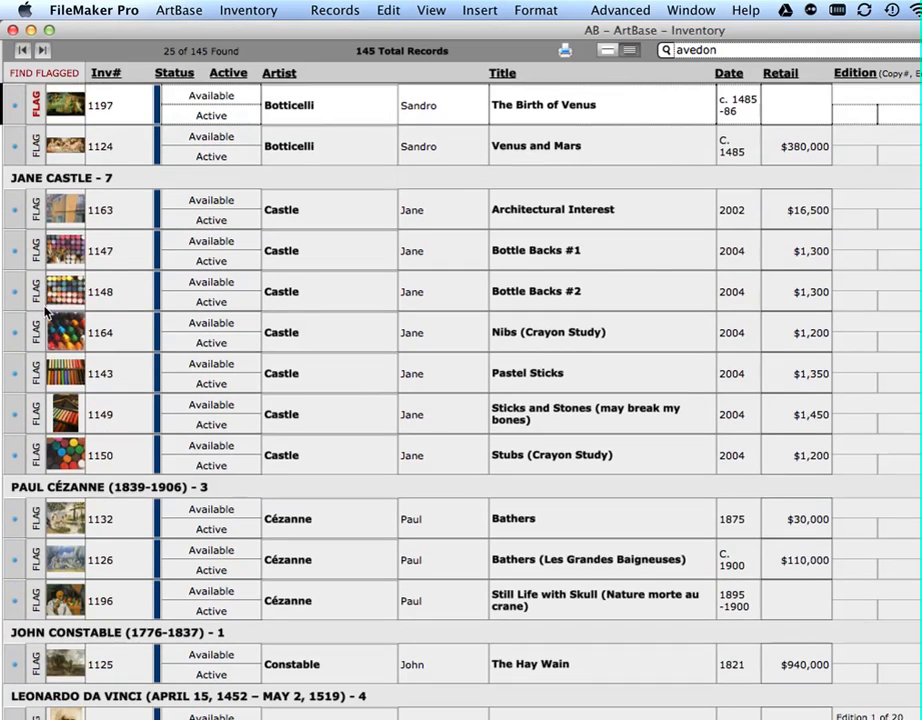
left_click(36, 290)
left_click(36, 331)
left_click(36, 372)
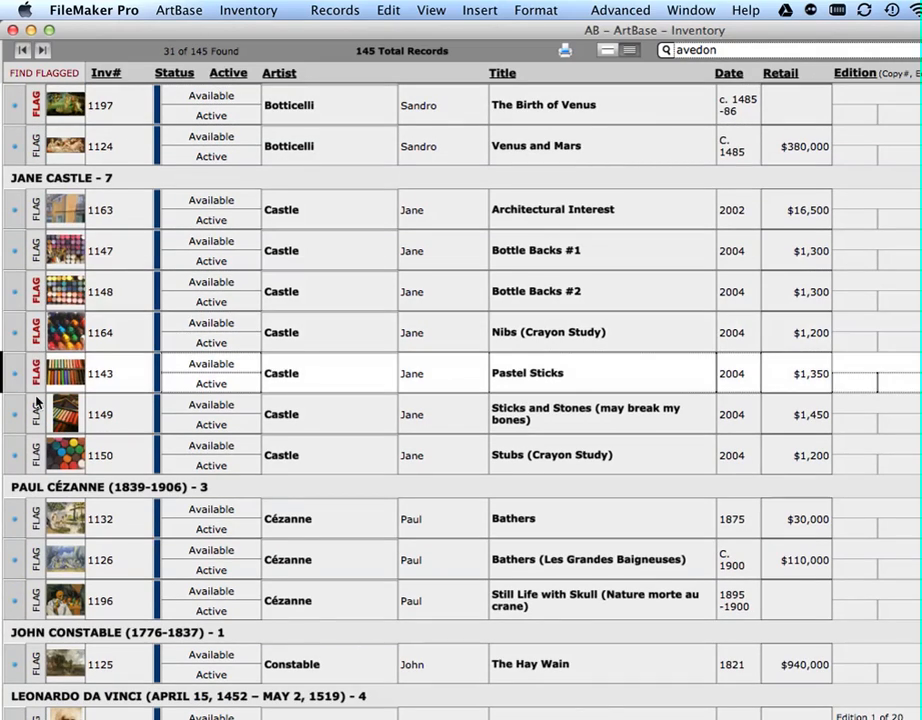
left_click(36, 414)
left_click(36, 455)
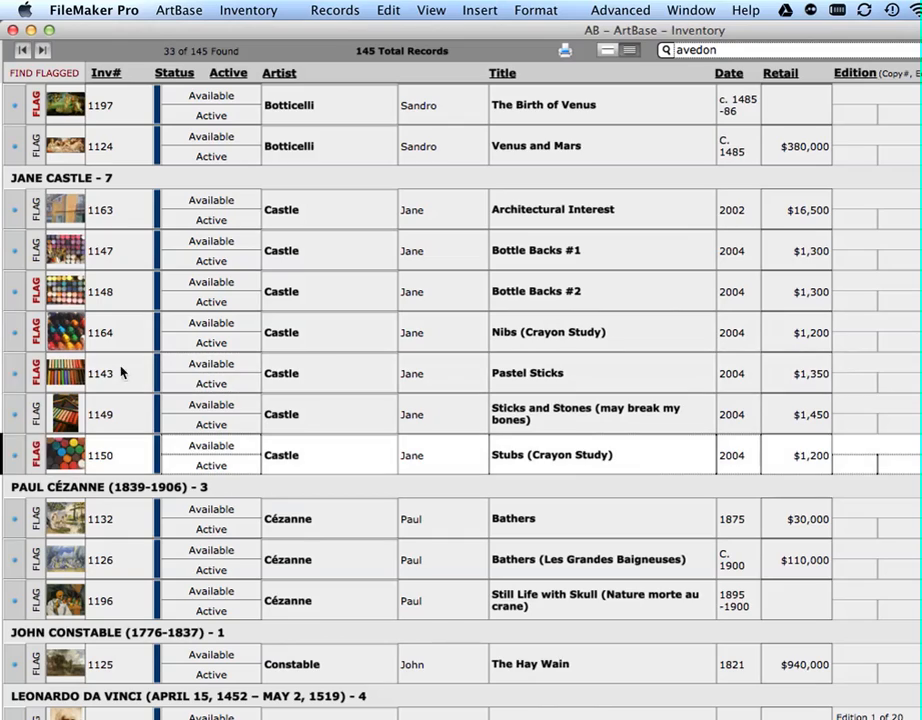
- Find only the flagged works and open the Pastel Sticks record in detail view
left_click(45, 73)
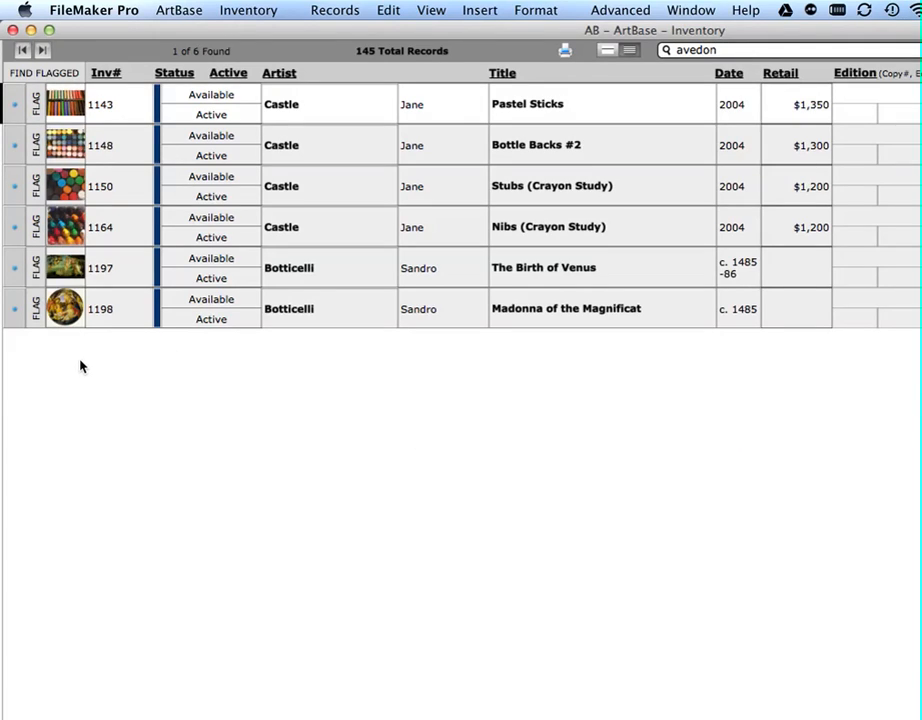
left_click(15, 108)
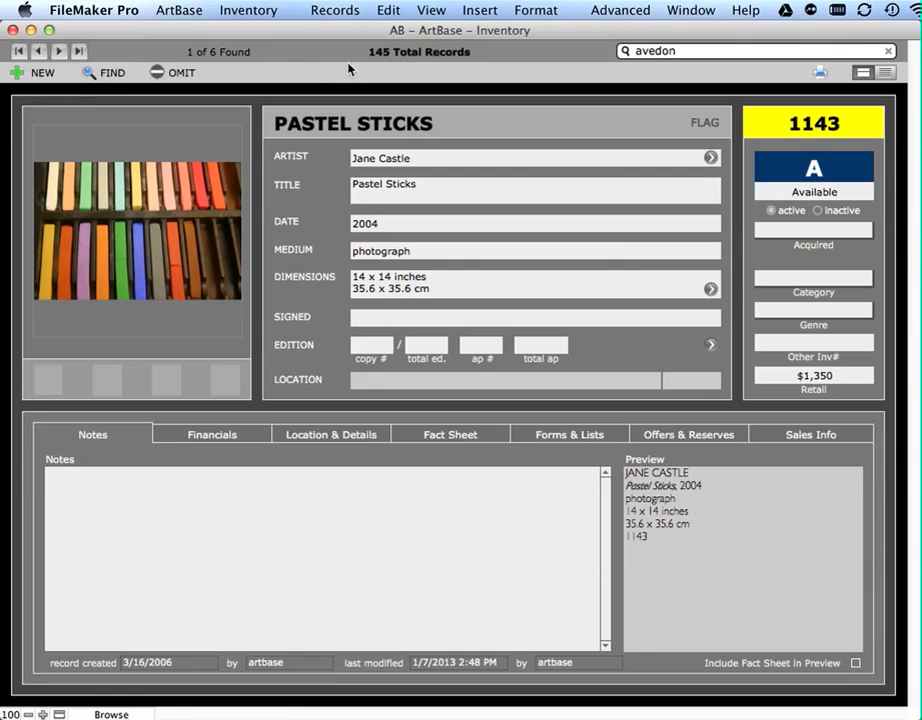
- Show all inventory records again and go to the Catherine Deneuve record
left_click(405, 52)
left_click(78, 52)
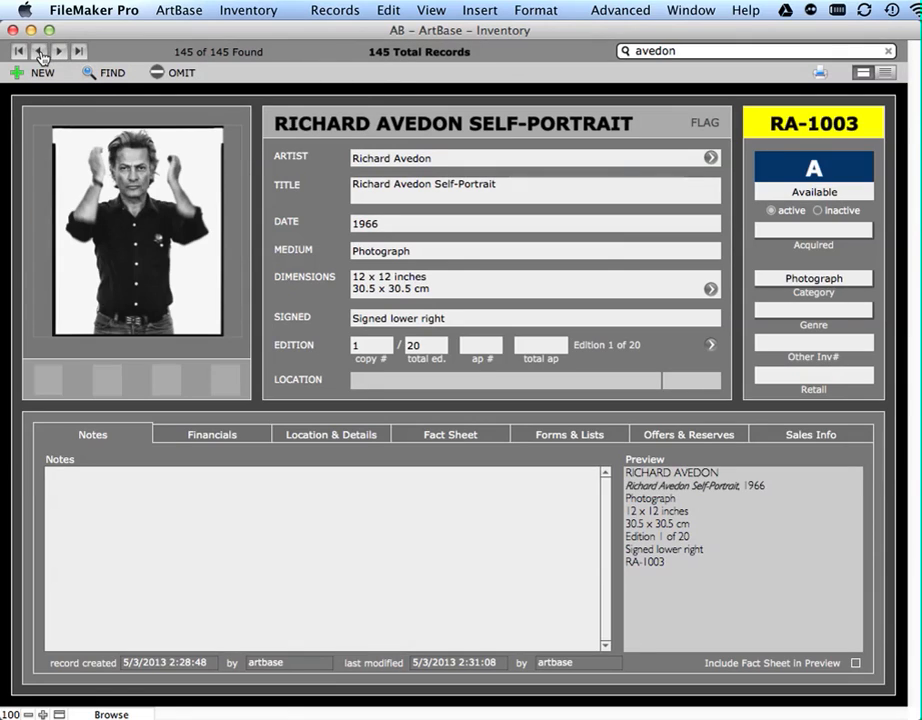
left_click(38, 52)
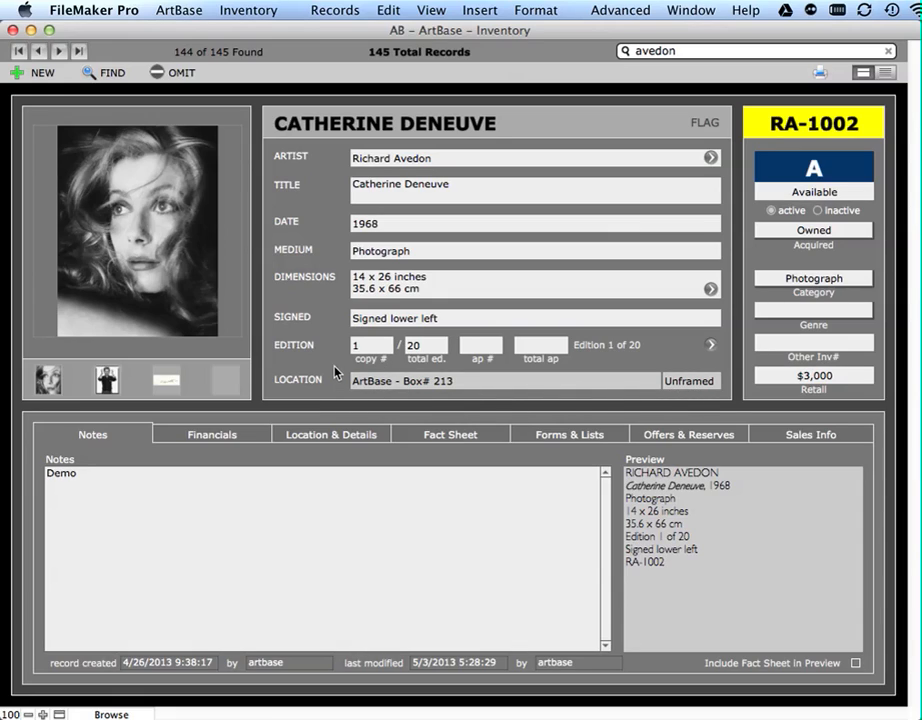
- Review the Medium value list in its editor and close it without changing the record's medium
left_click(376, 252)
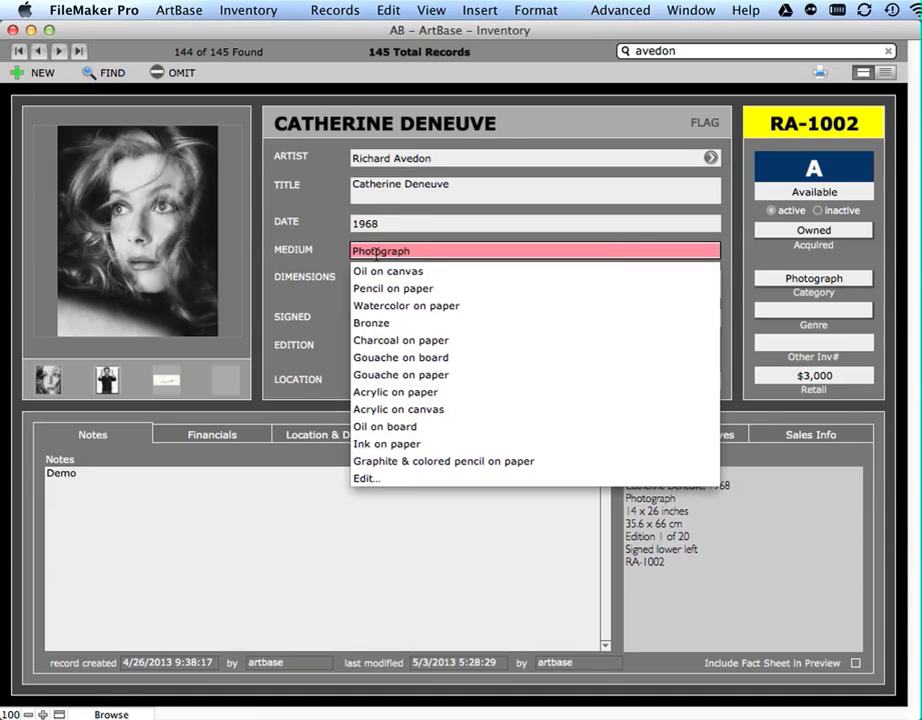
left_click(368, 480)
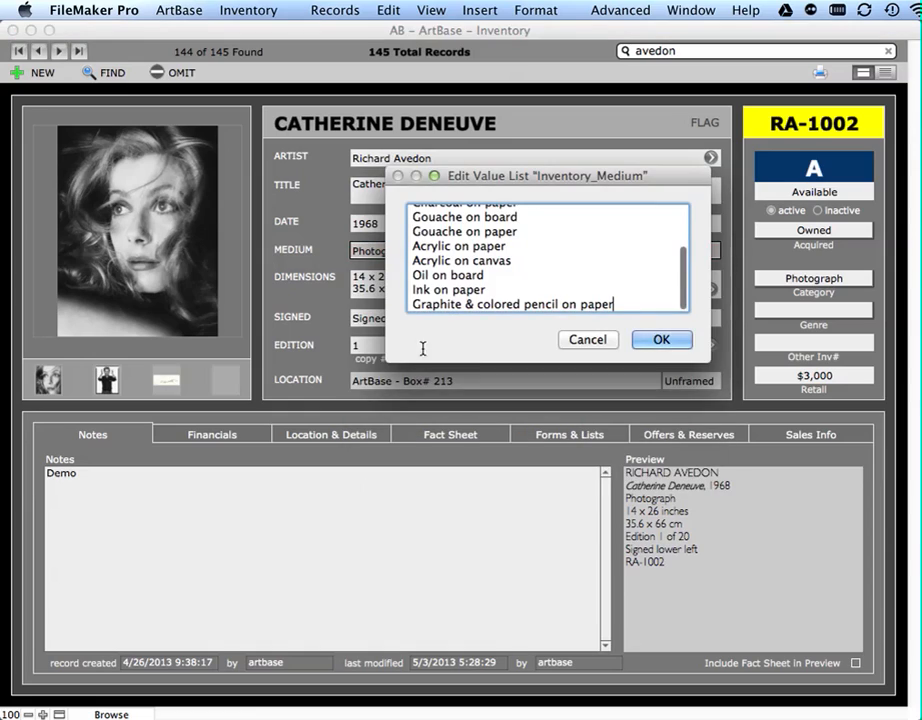
scroll(468, 243, "up", 3)
scroll(470, 243, "down", 3)
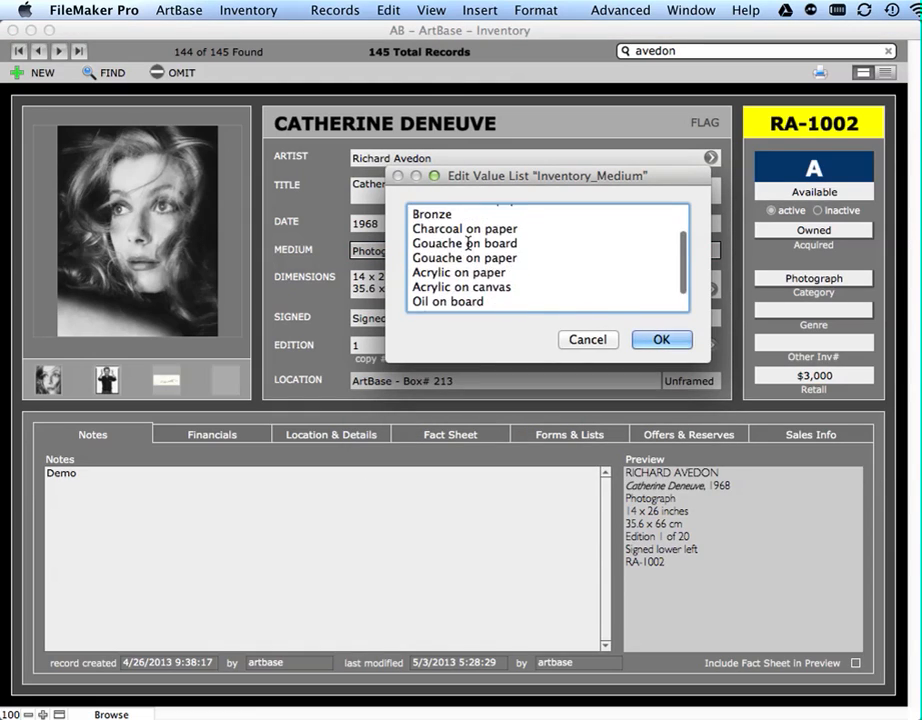
left_click(590, 341)
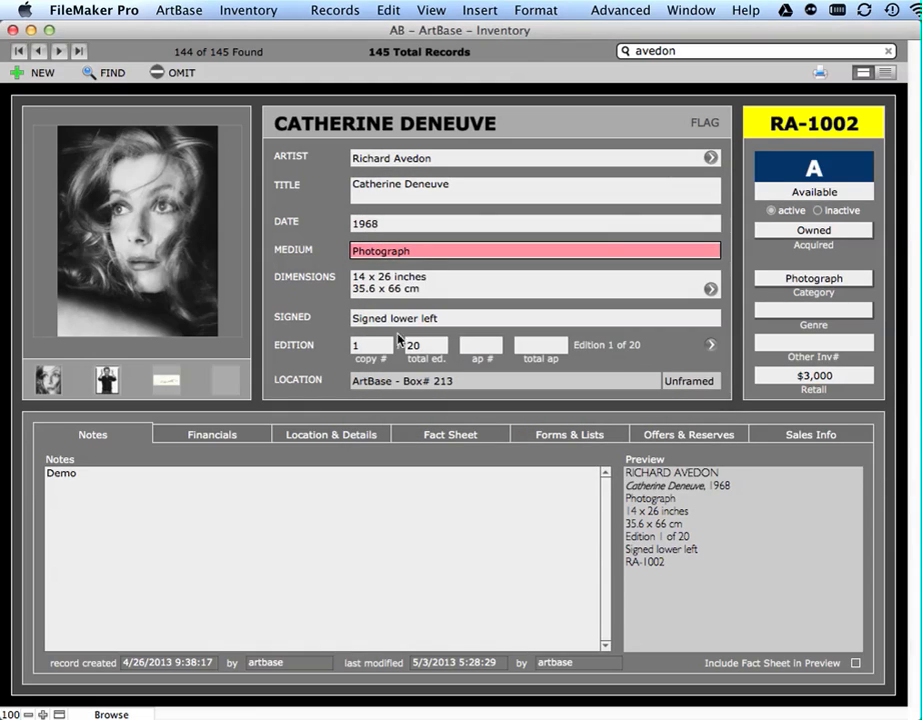
left_click(337, 301)
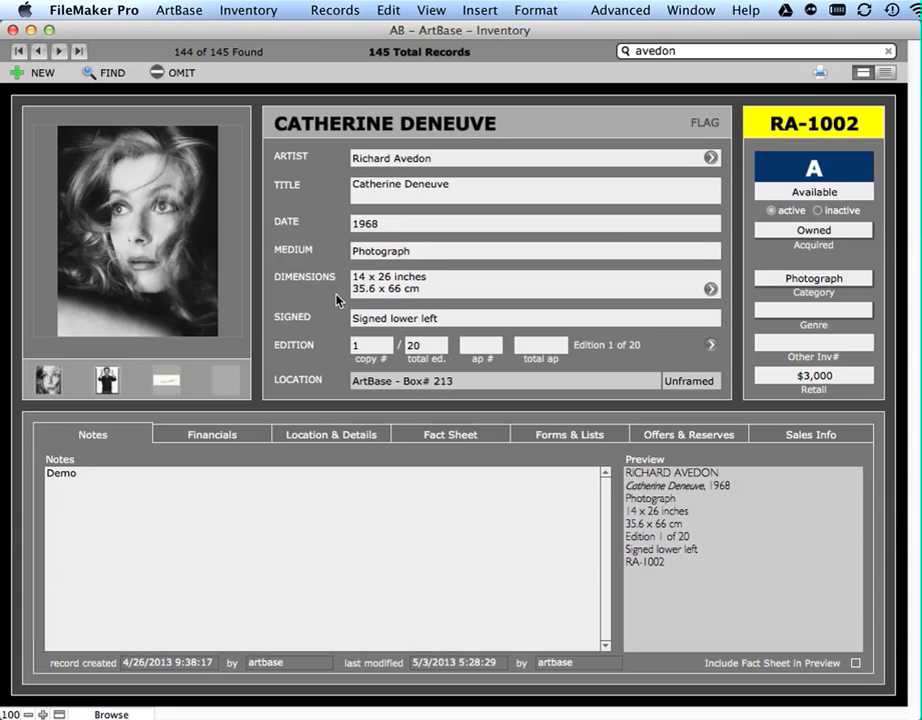
- Clear the Catherine Deneuve edition's copy number and enter AP1 as its AP number
left_click(378, 347)
key("BackSpace")
left_click(463, 346)
type("AP1")
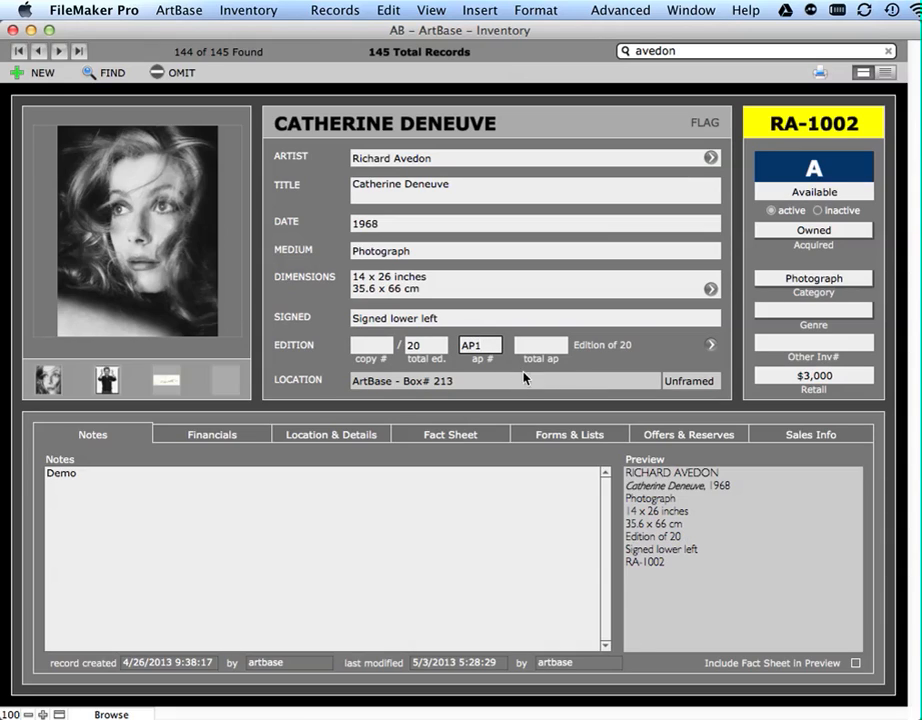
left_click(515, 370)
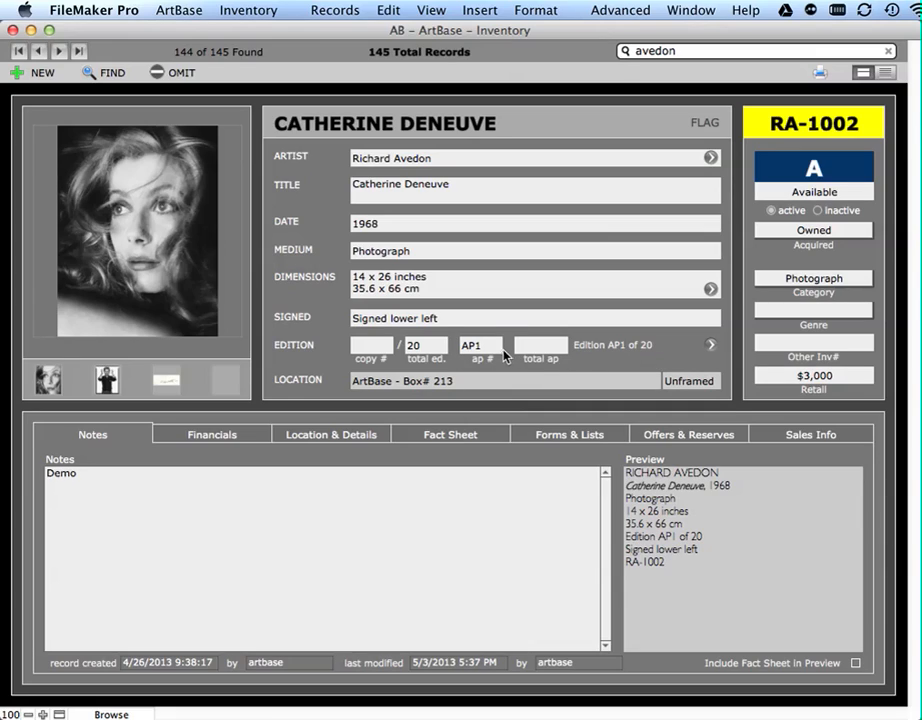
- Remove the edition's AP number and set the copy number back to 1
double_click(481, 345)
key("BackSpace")
left_click(385, 347)
type("1")
- Enter 2APs as the Catherine Deneuve edition's total number of artist's proofs
left_click(528, 345)
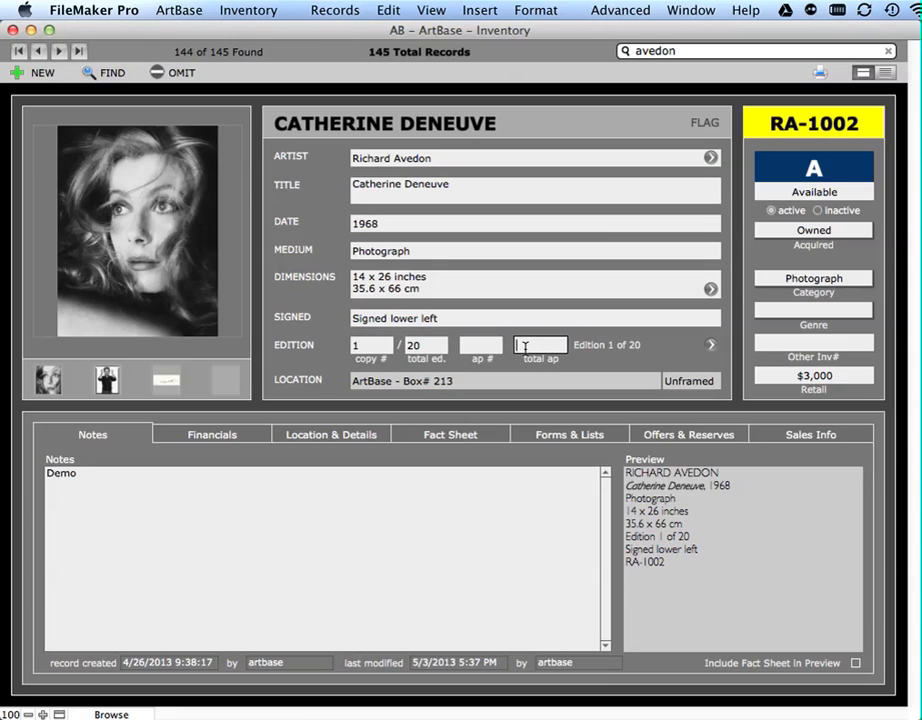
type("2APs")
left_click(621, 371)
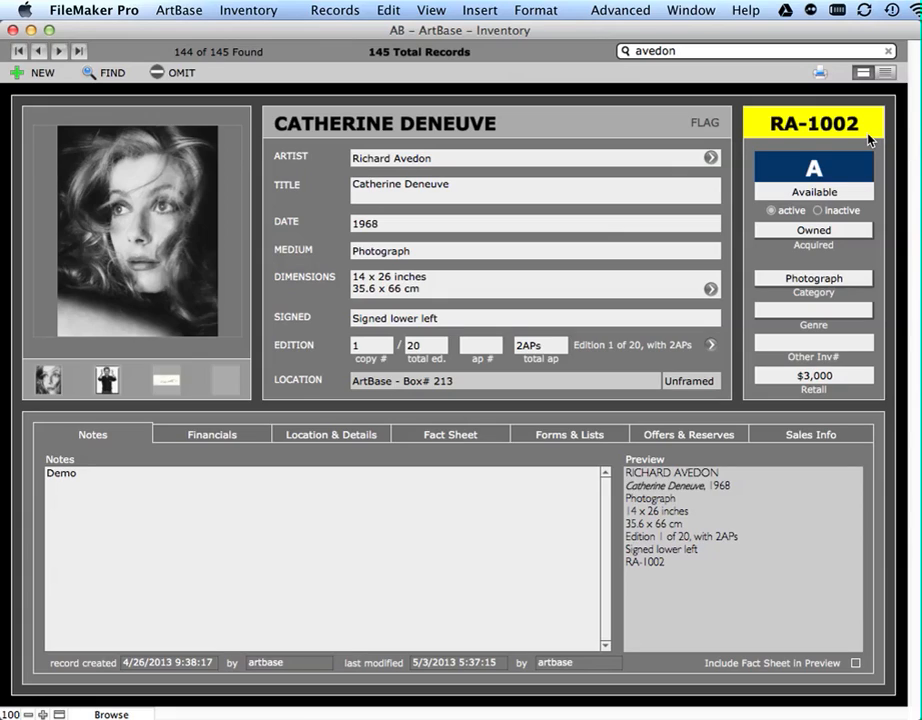
- Change the Catherine Deneuve record's status to SOLD, then return it to Available
left_click(848, 192)
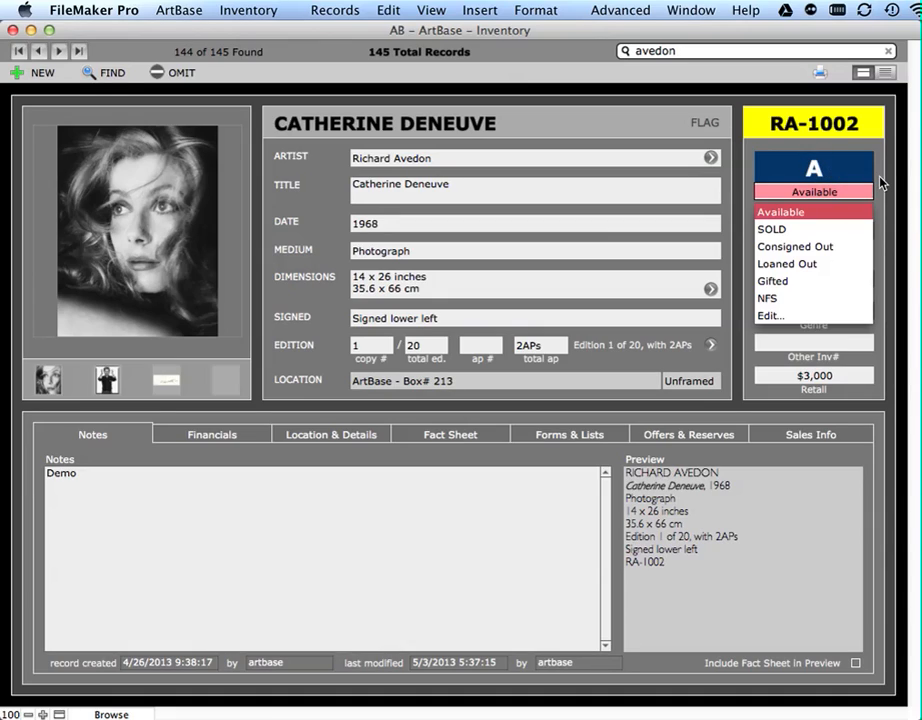
left_click(852, 230)
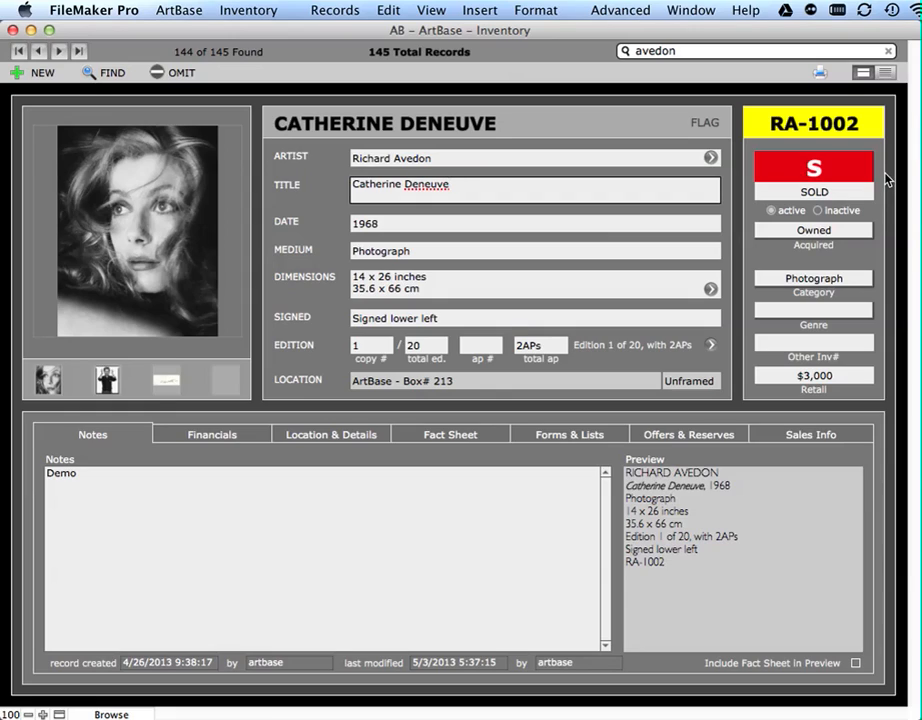
left_click(857, 197)
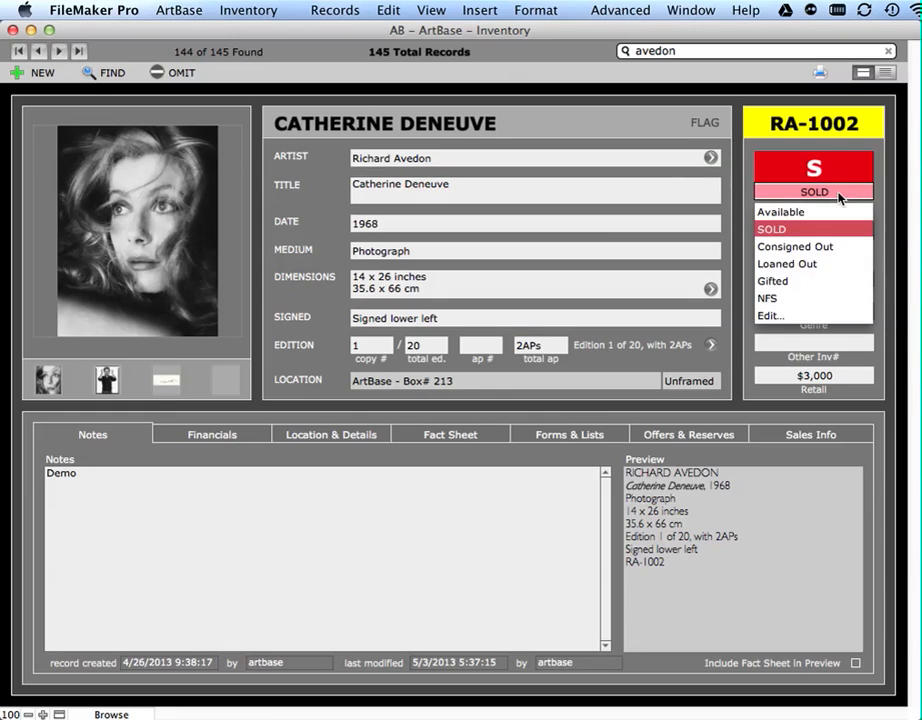
left_click(829, 212)
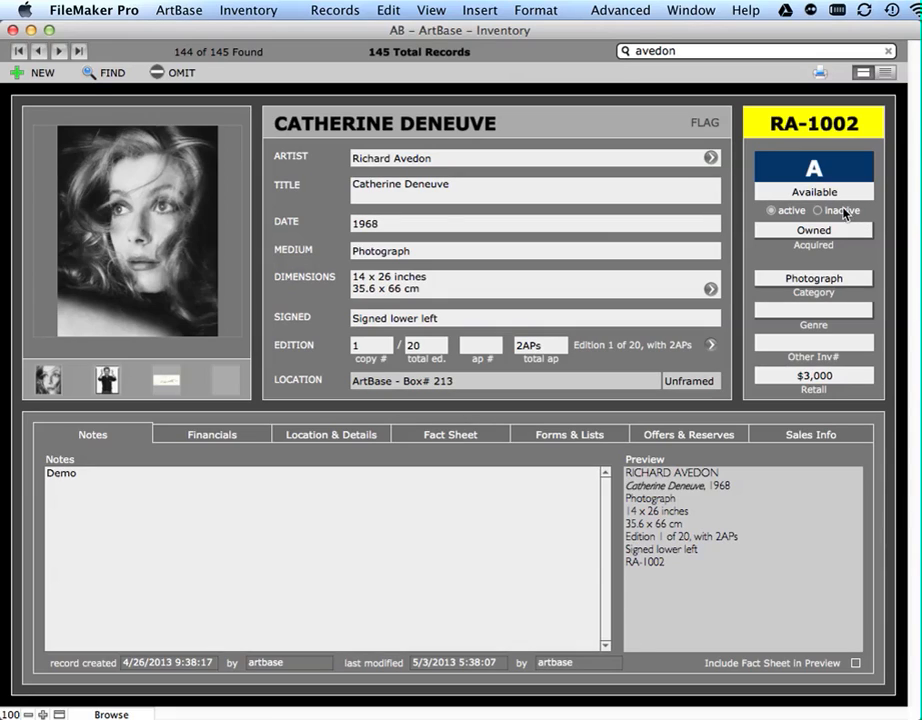
- Change the Catherine Deneuve record's status to Consigned Out, then restore it to Available
left_click(833, 192)
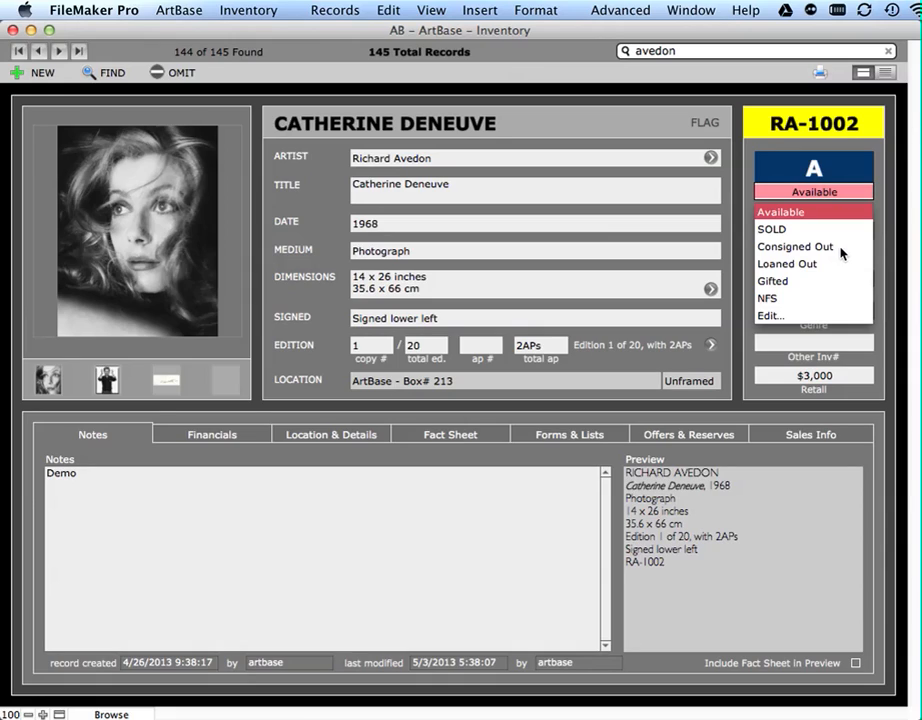
left_click(841, 248)
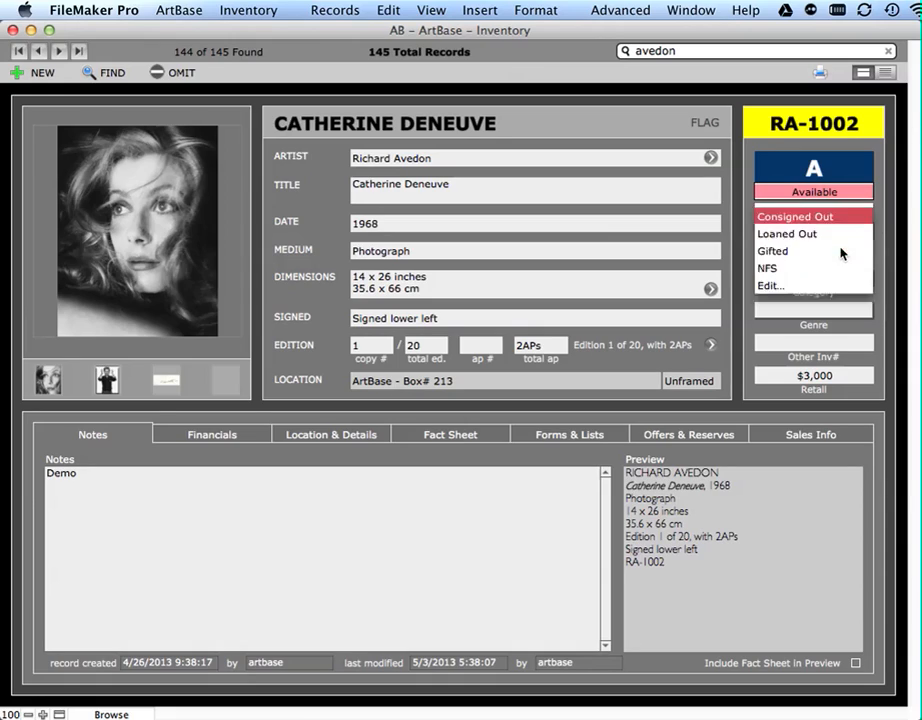
left_click(812, 192)
left_click(780, 214)
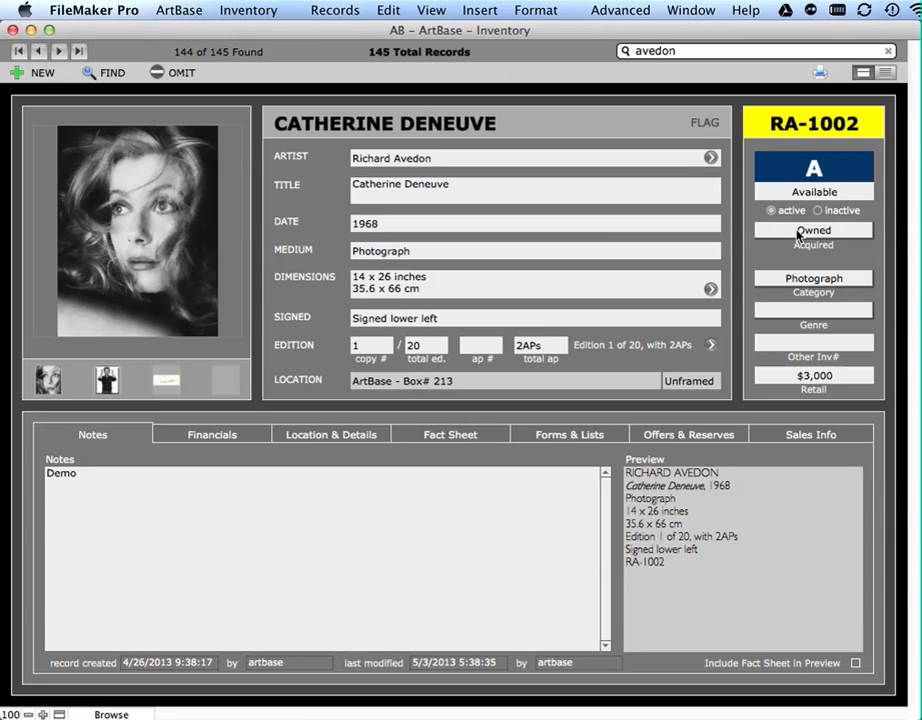
- Run a find for inventory works by the artist Whittier that are marked active
left_click(103, 73)
left_click(425, 159)
type("whittier")
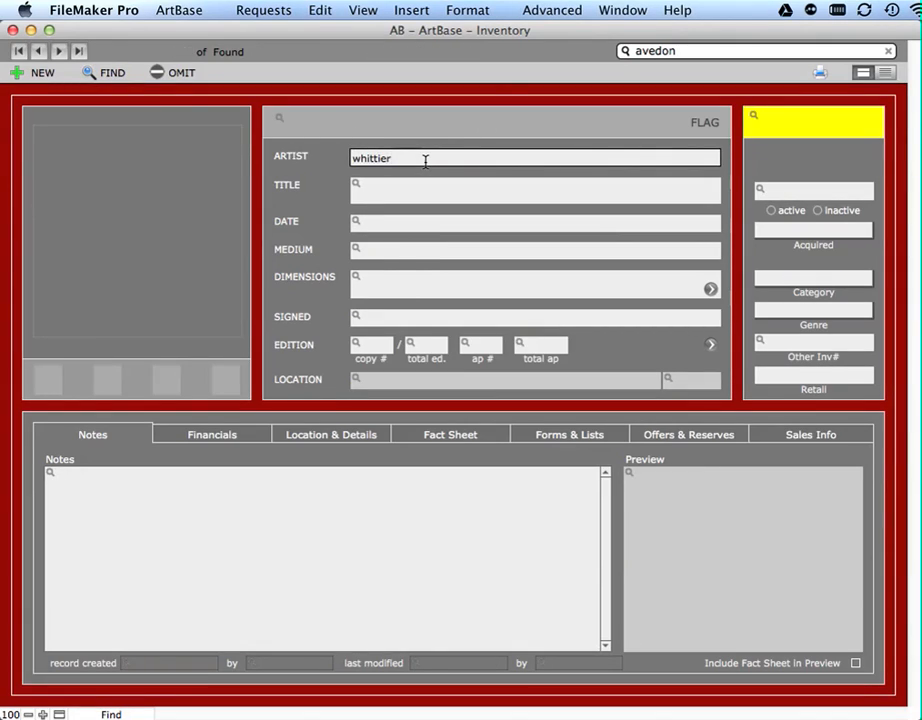
left_click(790, 215)
left_click(792, 214)
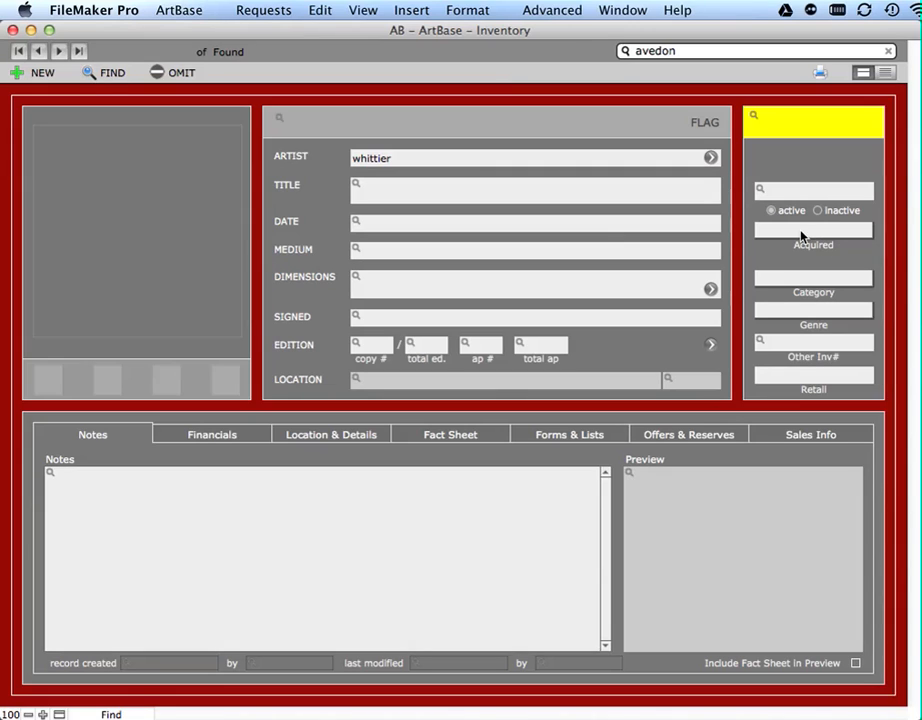
key("Return")
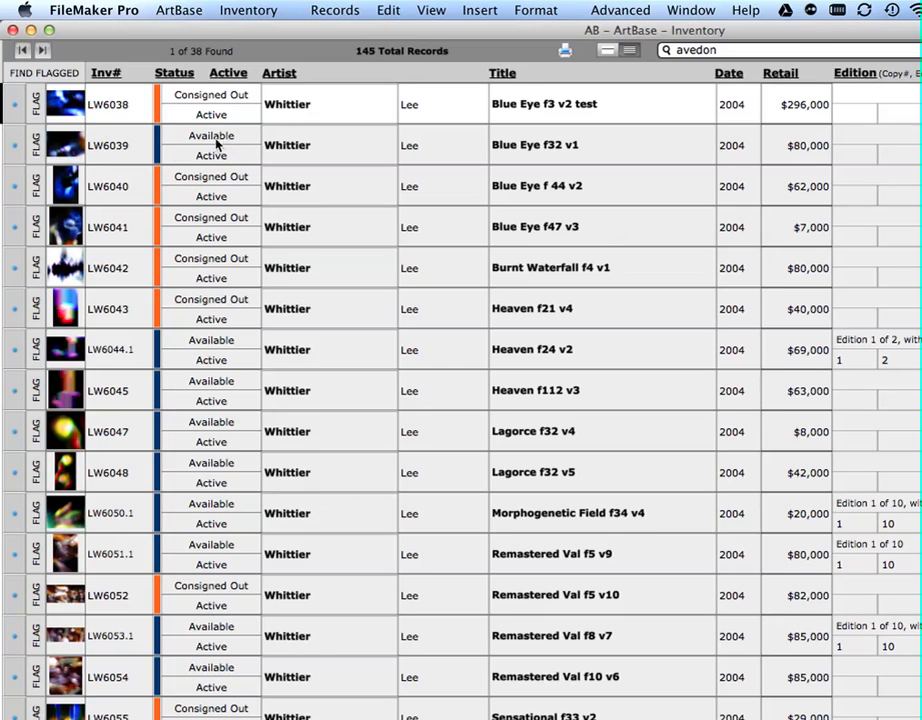
- Open the Blue Eye f32 v1 record from the found list and go to the last found record
left_click(14, 148)
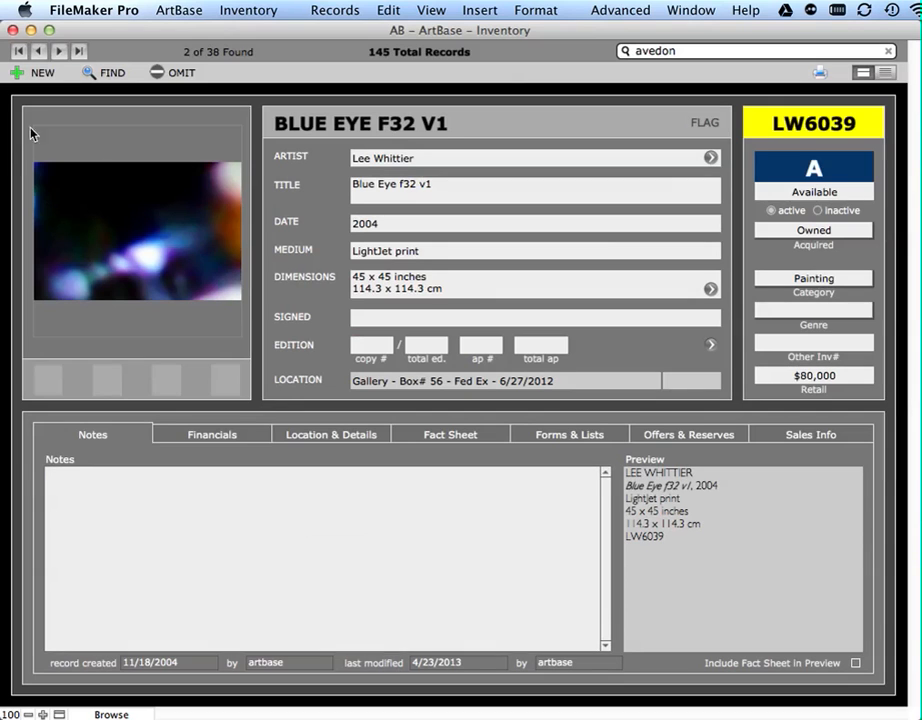
left_click(78, 51)
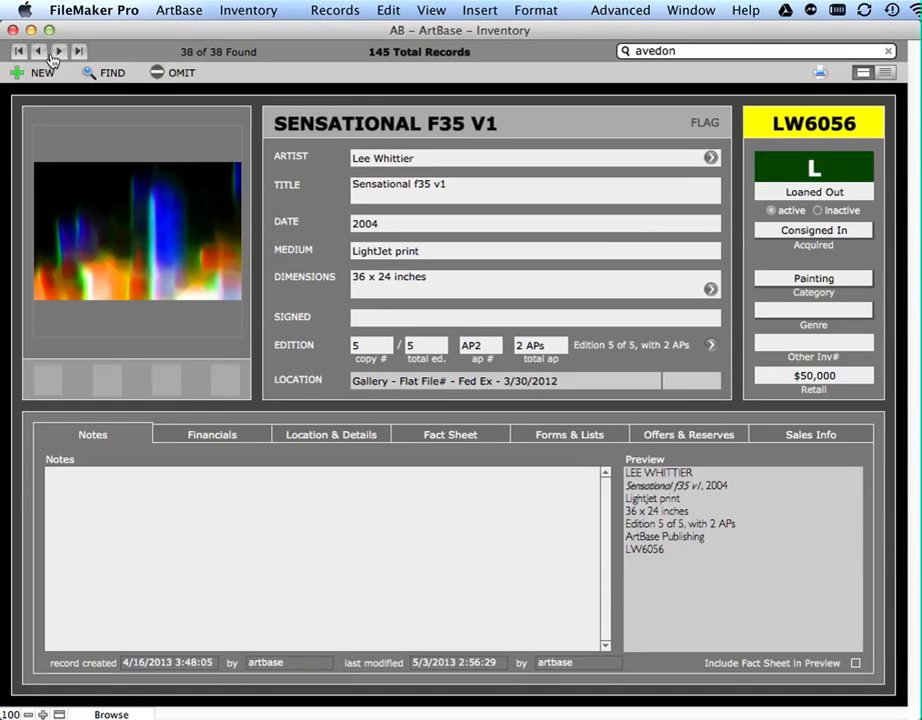
- Show all inventory records and return to the Catherine Deneuve record
left_click(420, 52)
left_click(59, 51)
left_click(59, 51)
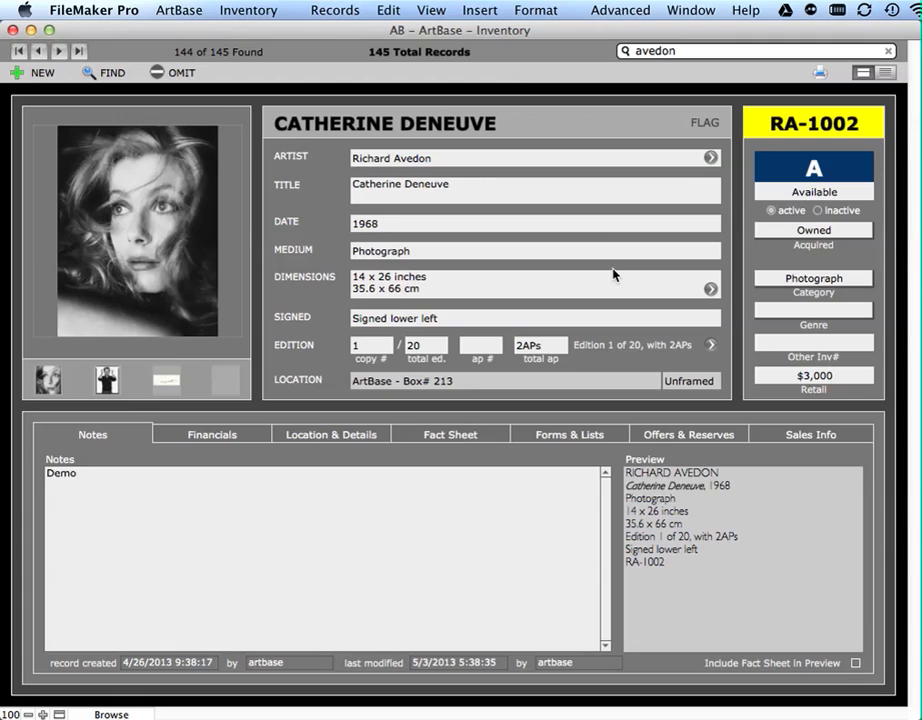
- Review the Acquired, Category, Genre and Other Inv# fields of the Catherine Deneuve record without changing their values
left_click(870, 236)
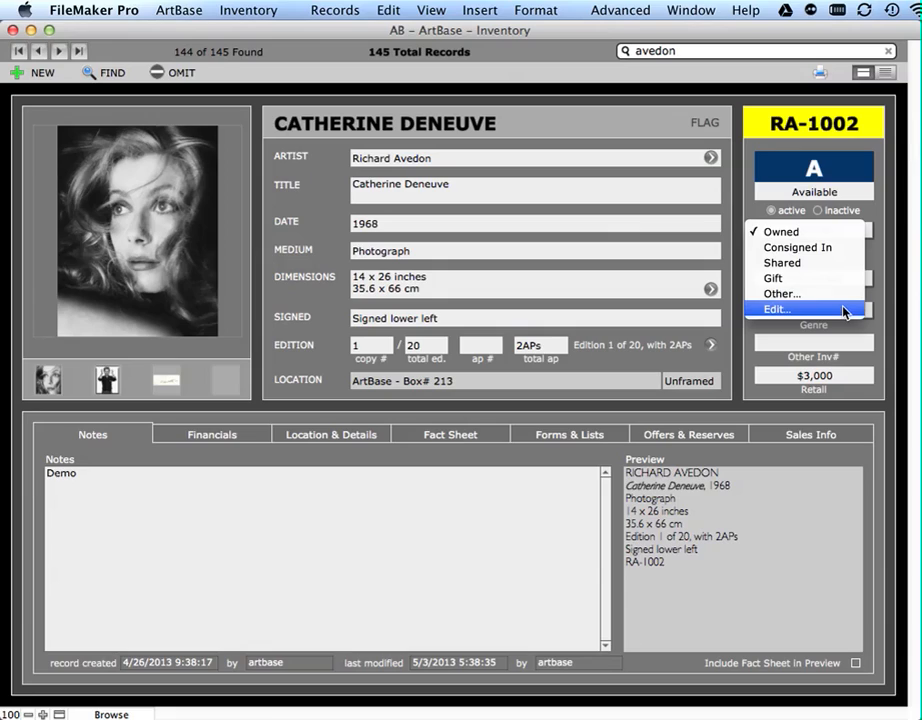
left_click(873, 263)
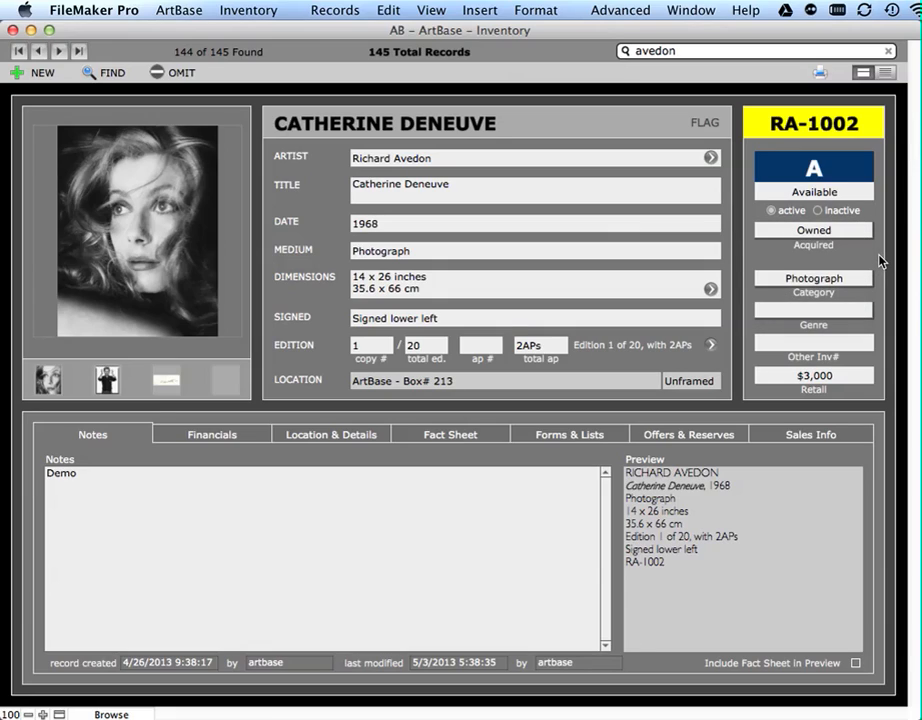
left_click(866, 279)
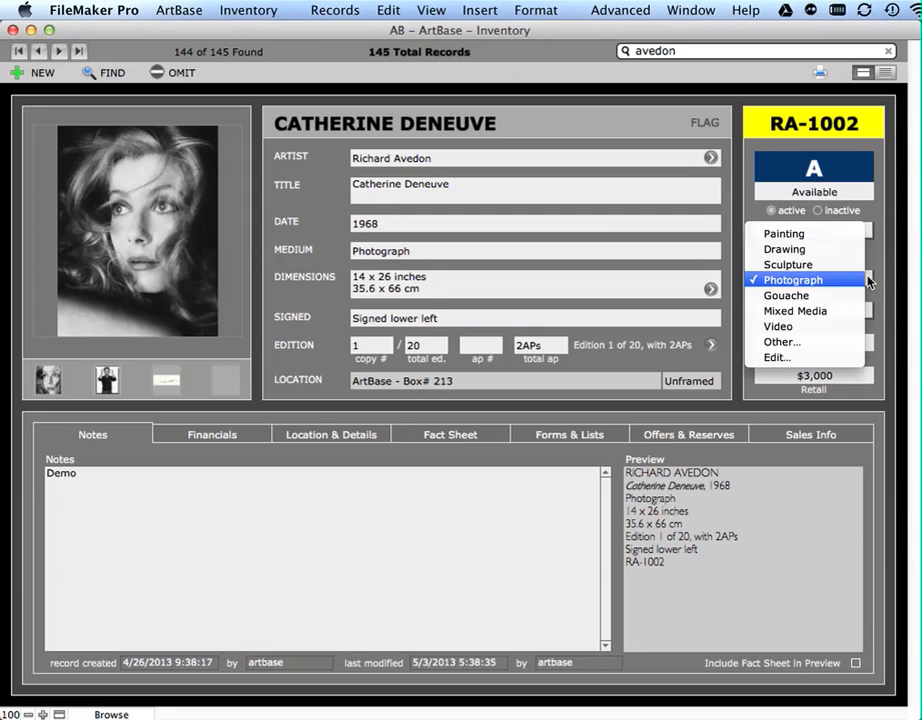
left_click(880, 258)
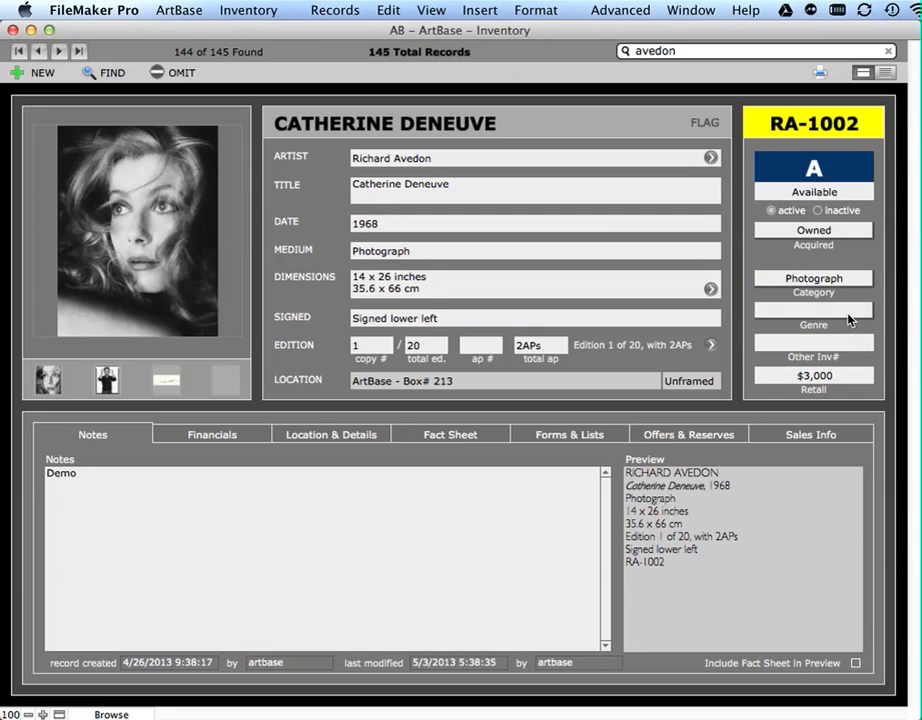
left_click(849, 316)
left_click(881, 414)
left_click(856, 341)
- View the Catherine Deneuve main image in its detail screen and return to the record
left_click(190, 245)
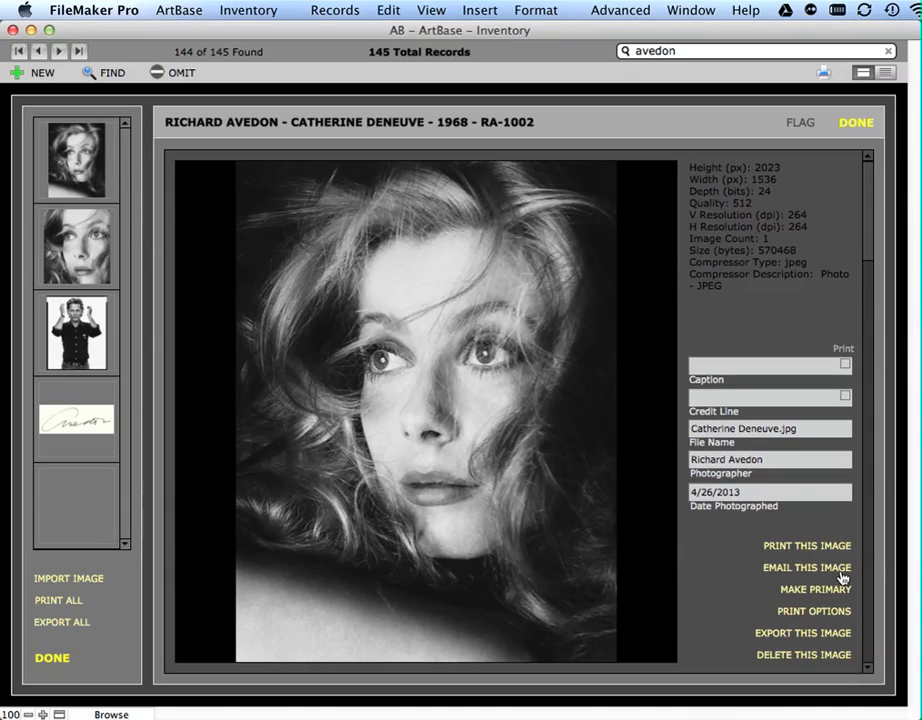
left_click(857, 123)
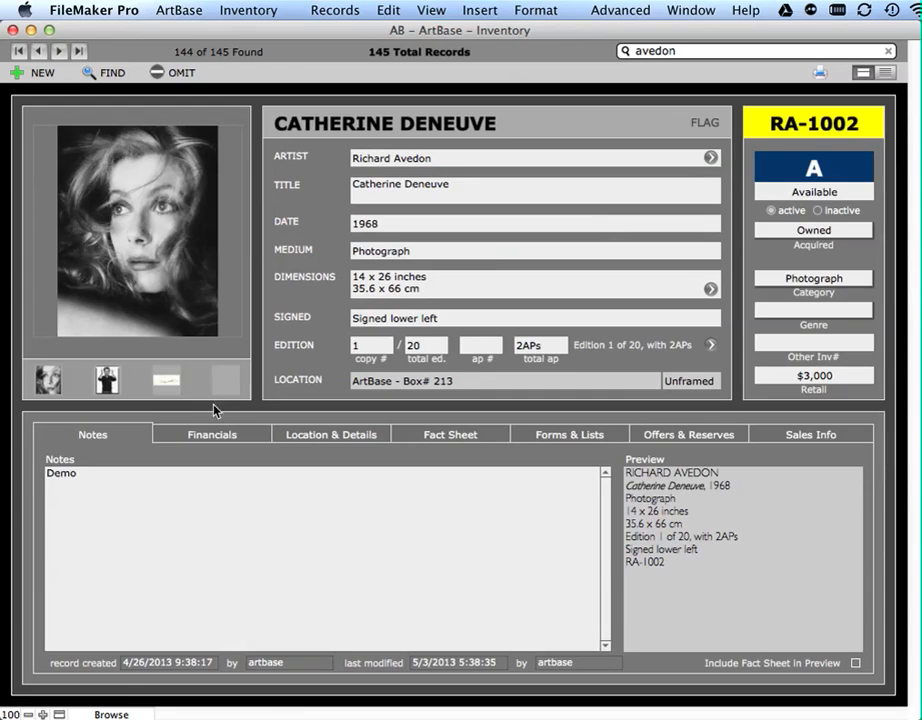
- Select the entire Preview caption of the Catherine Deneuve record and deselect it without editing
left_click(90, 513)
left_click(702, 611)
key("super+a")
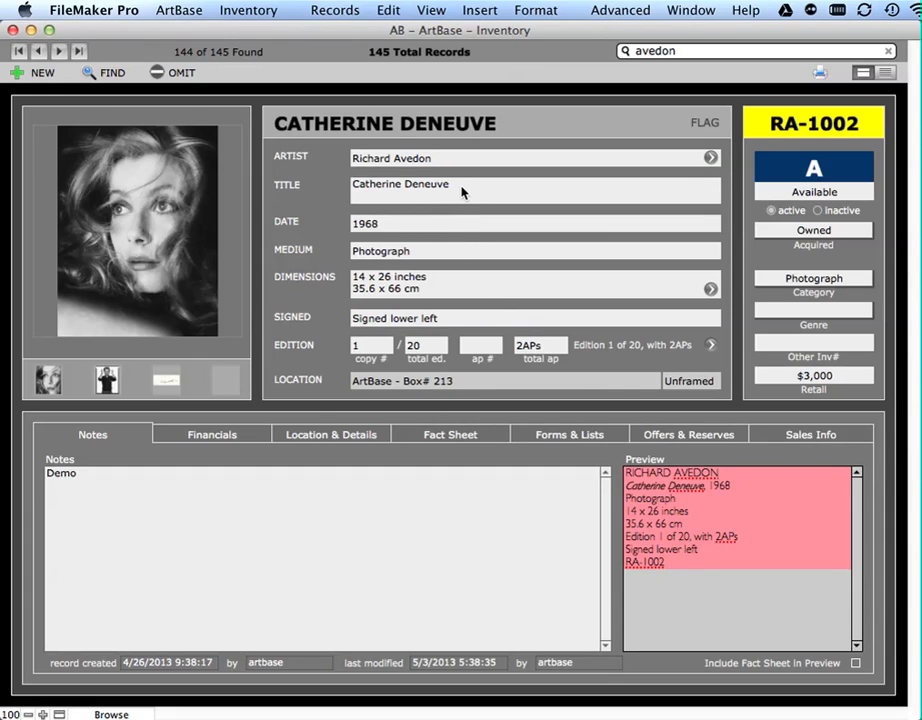
left_click(751, 587)
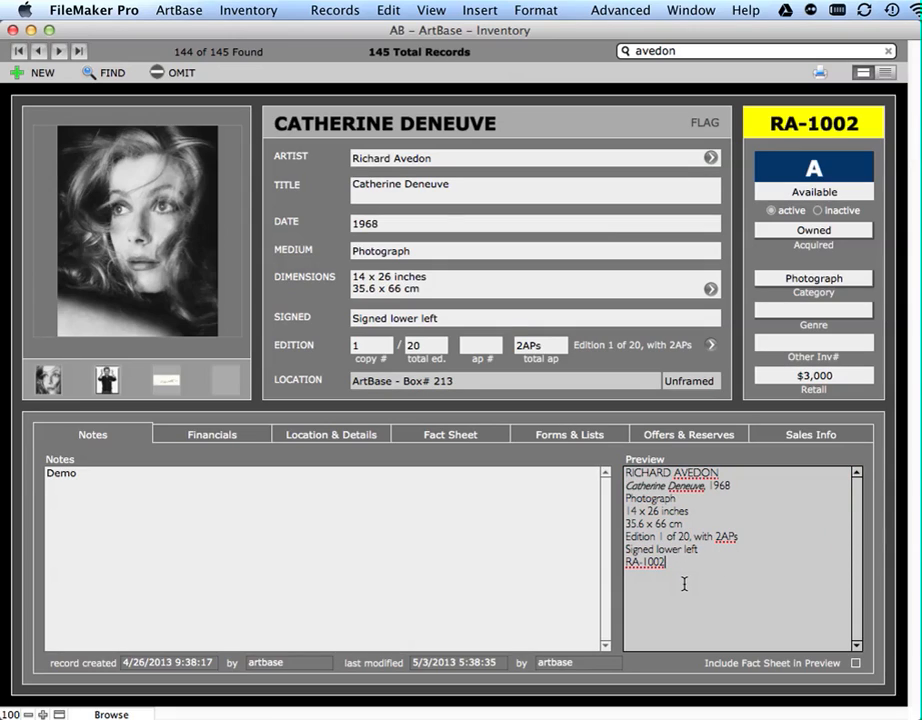
left_click(619, 513)
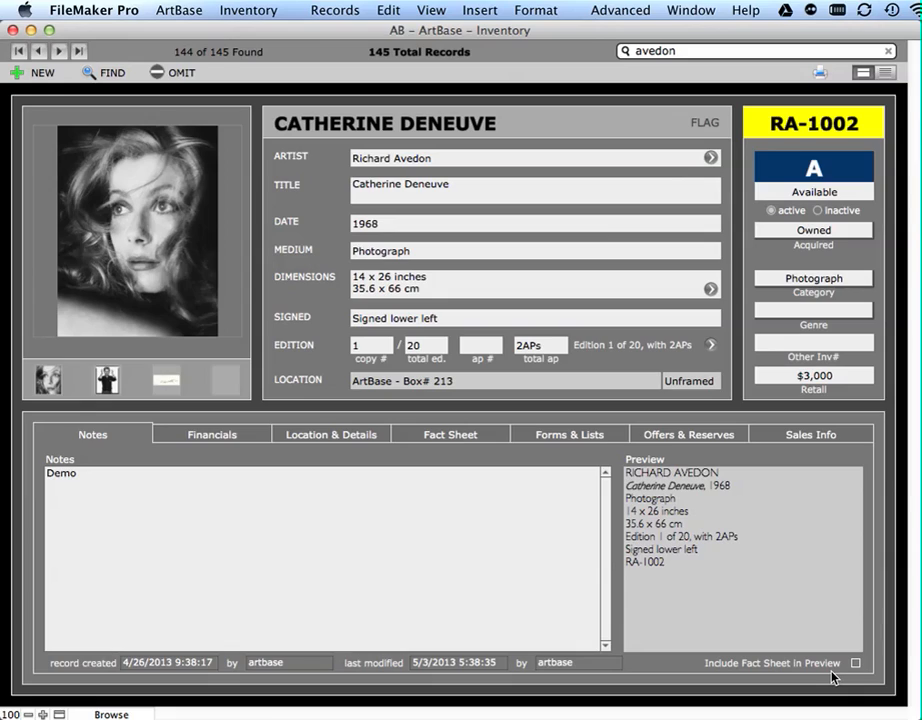
- Review the artwork's Financials, including Price Notes and the Paid By choices for the framing cost, without changing anything
left_click(249, 438)
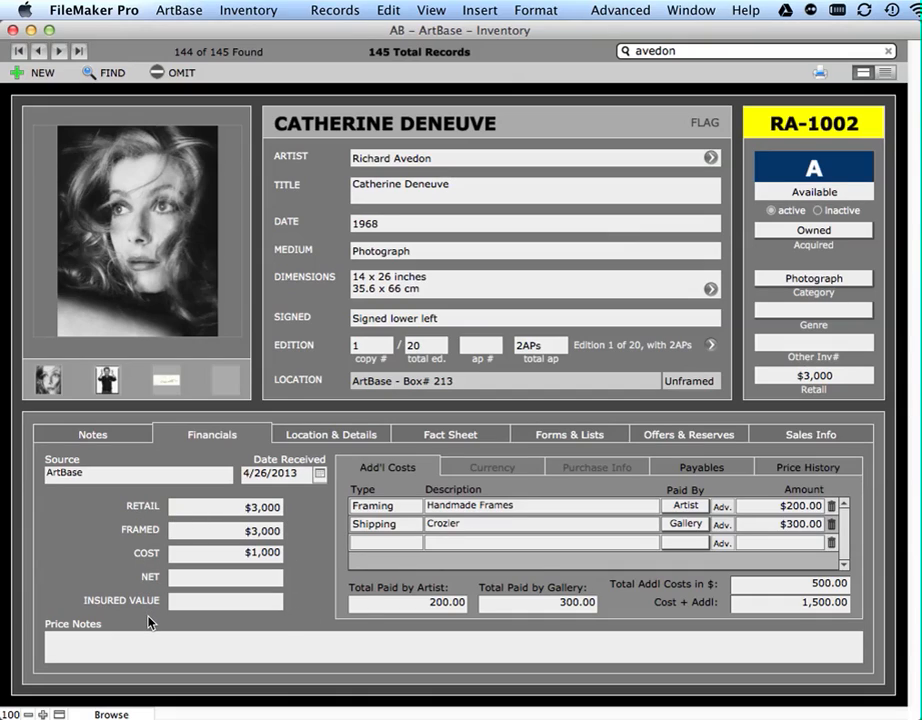
left_click(155, 644)
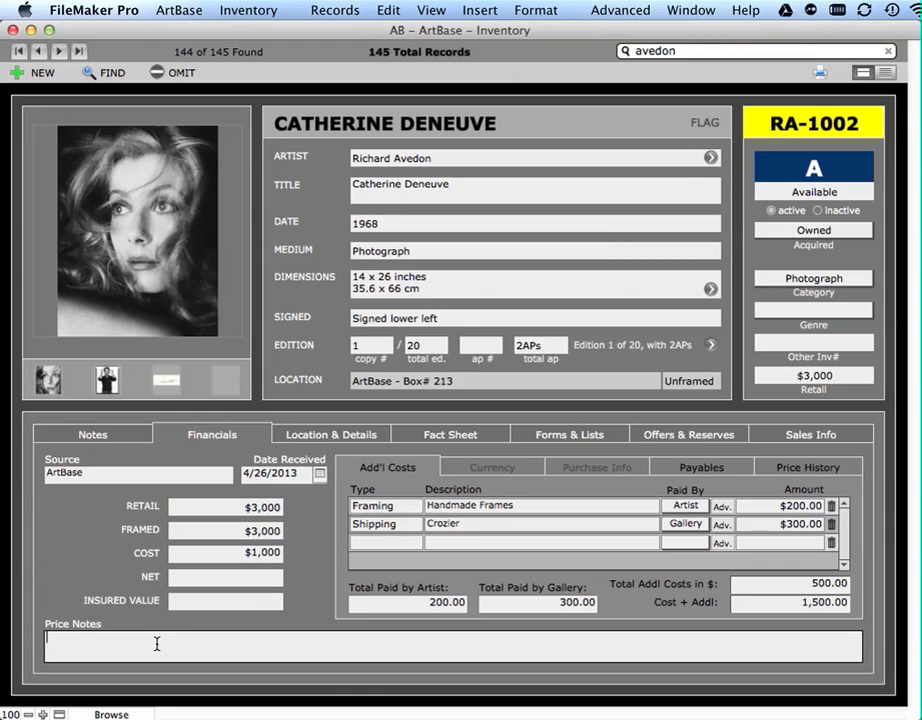
left_click(311, 541)
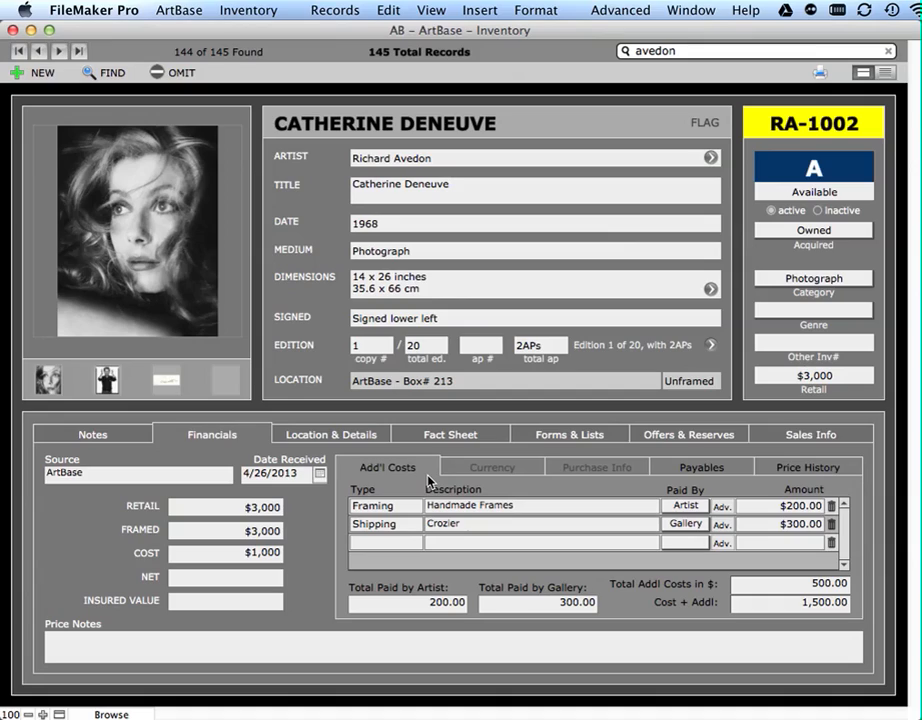
left_click(697, 507)
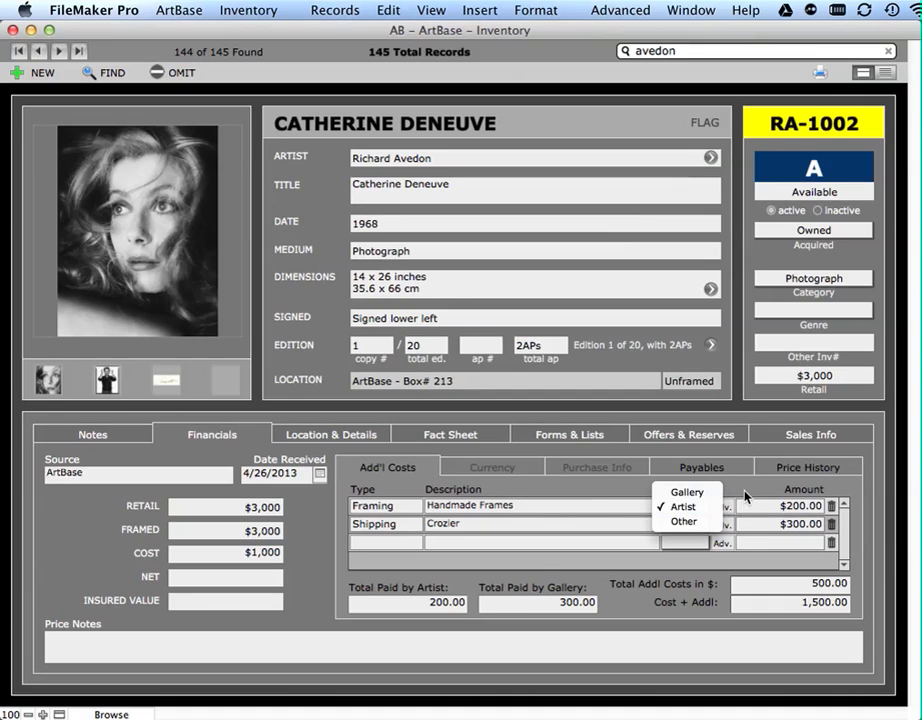
left_click(746, 494)
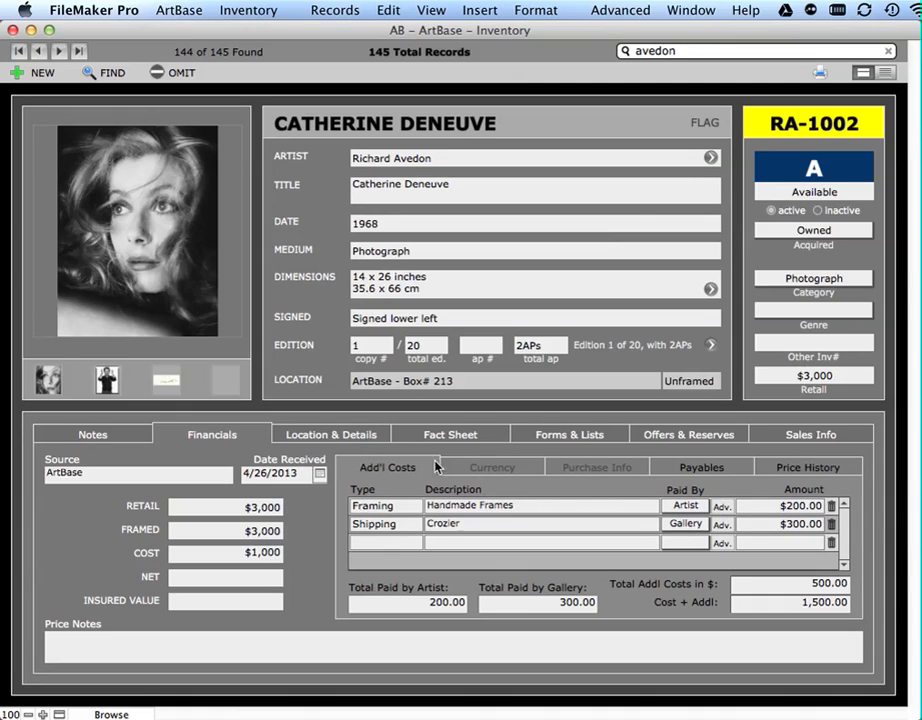
- Convert the artwork's dollar retail price into euros, pounds and yen using the entered exchange rates
left_click(489, 470)
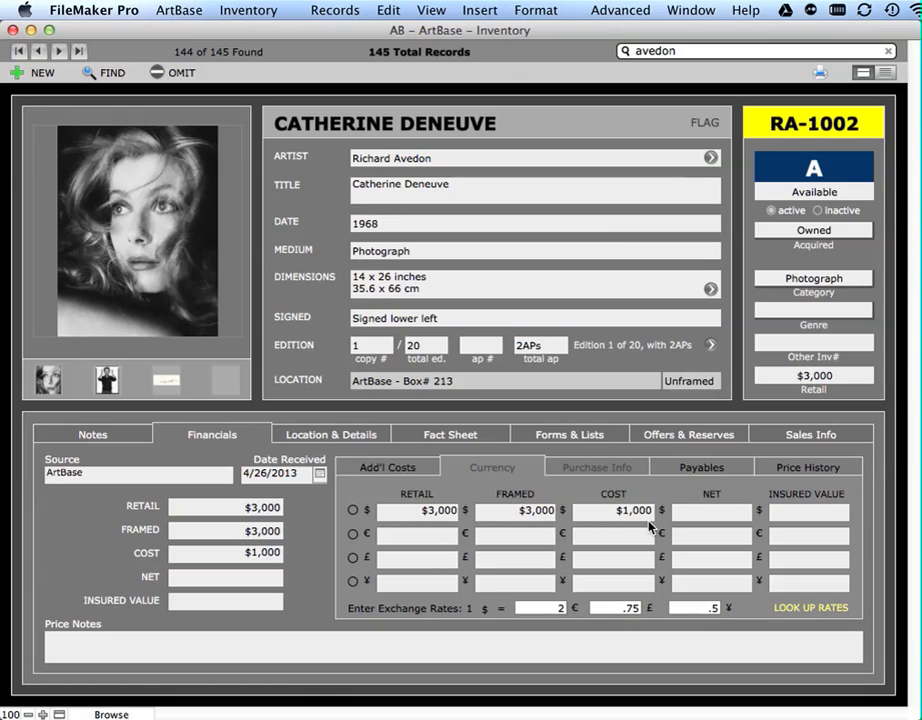
left_click(393, 511)
left_click(792, 304)
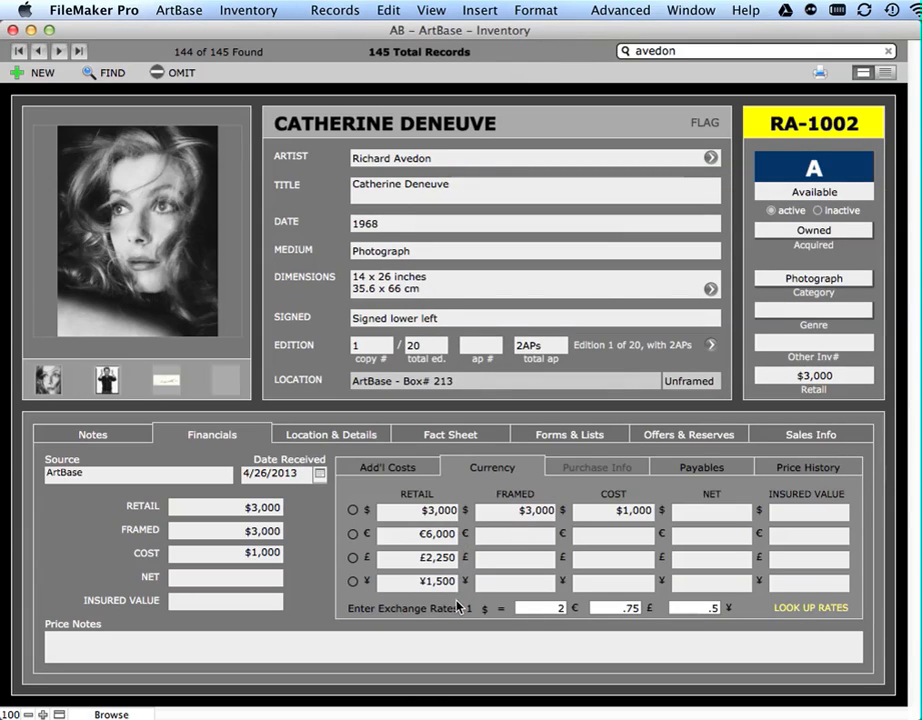
- Review the artwork's Purchase Info, Payables and Price History
left_click(613, 468)
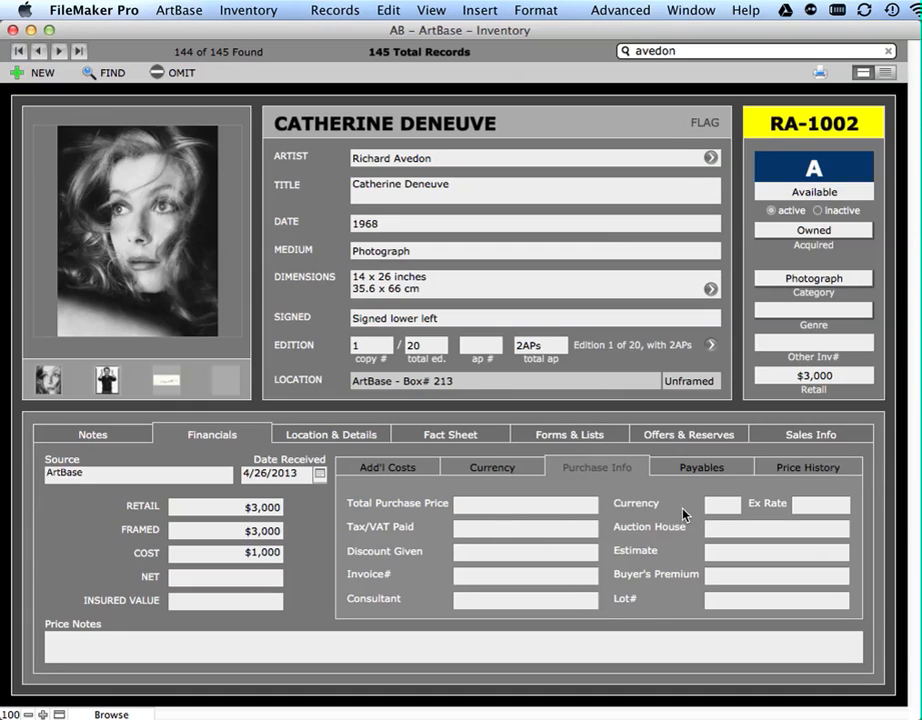
left_click(690, 470)
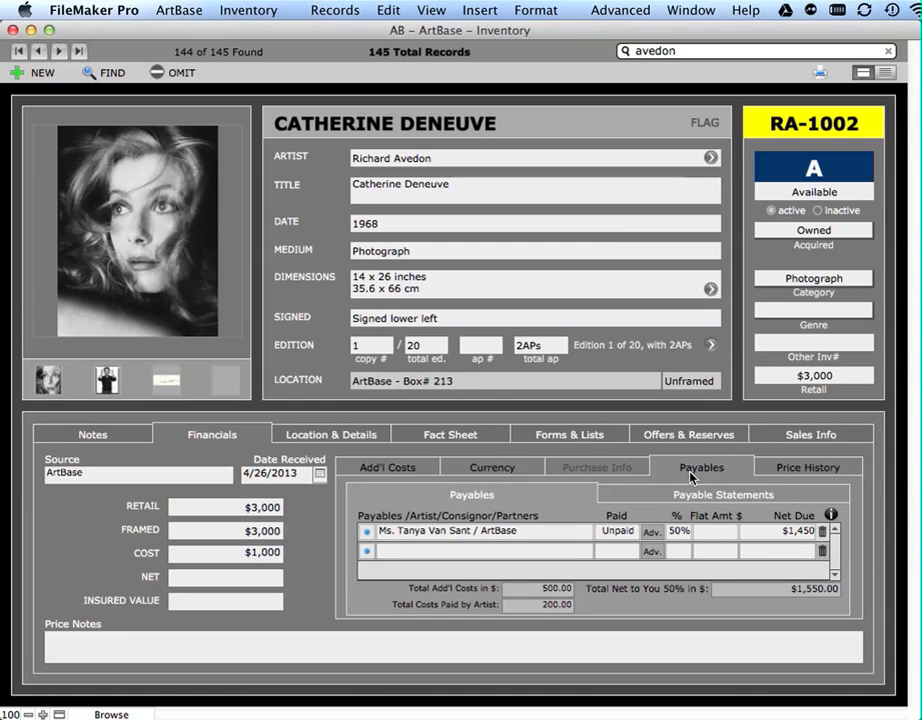
left_click(802, 469)
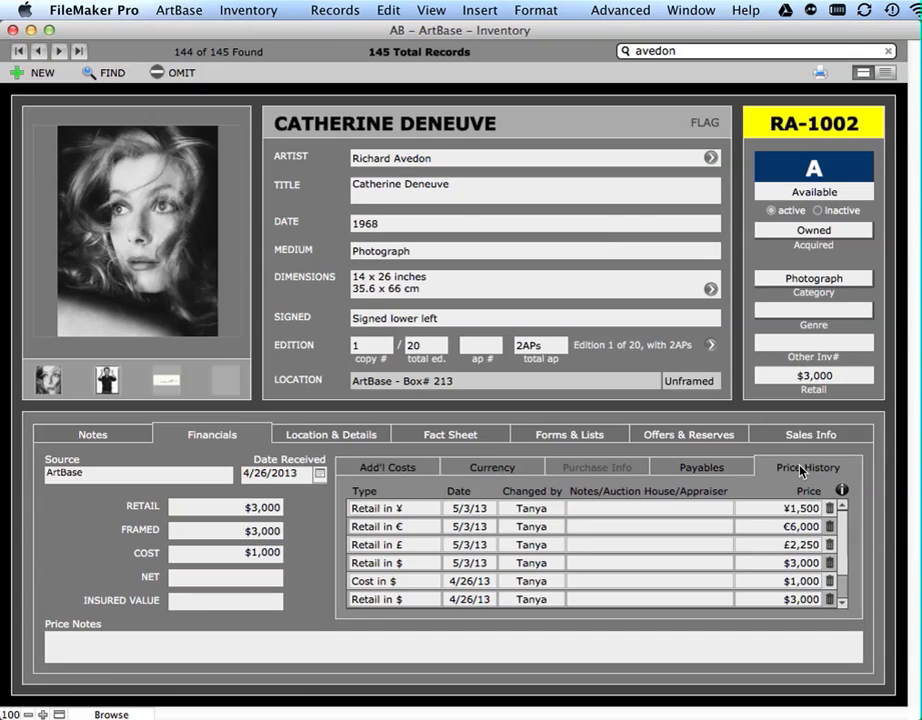
- Set the Catherine Deneuve artwork's retail price to $4,000
left_click(266, 507)
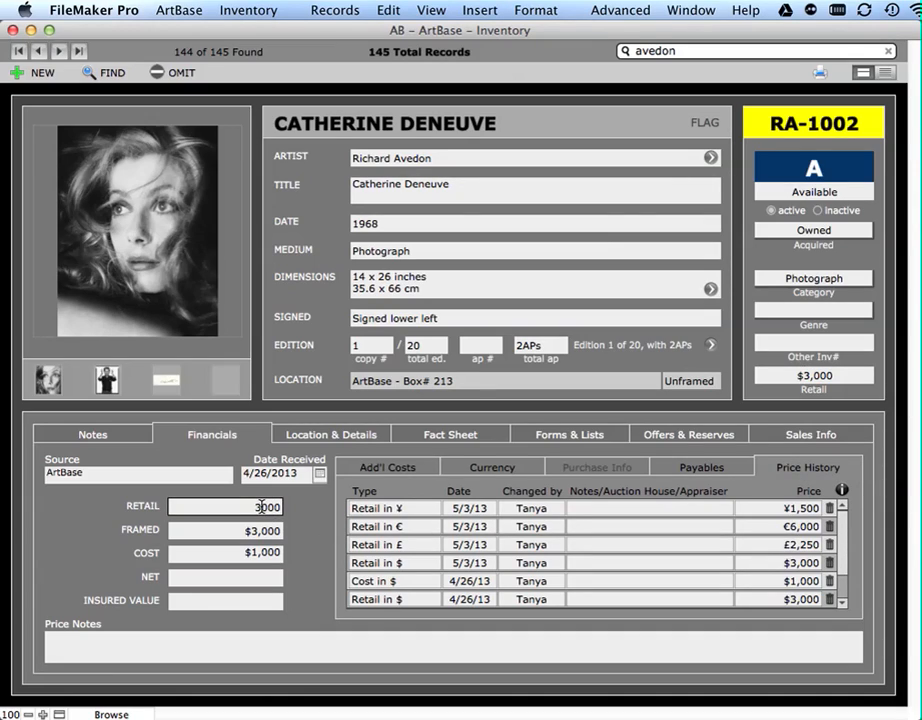
key("BackSpace")
type("4")
left_click(319, 511)
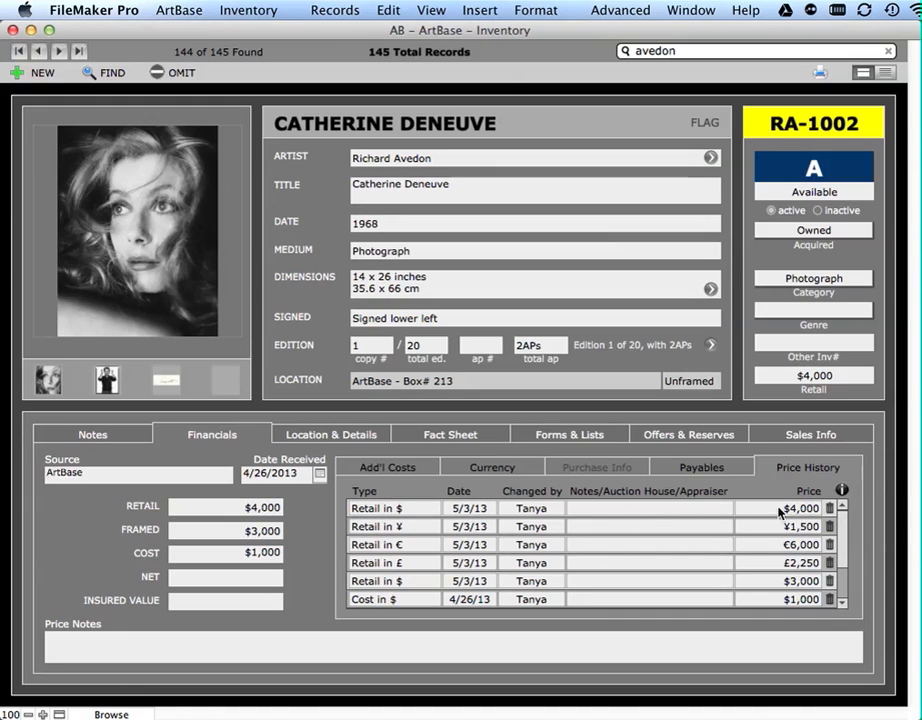
- Show the Catherine Deneuve artwork's current location and location history under Location & Details
left_click(340, 435)
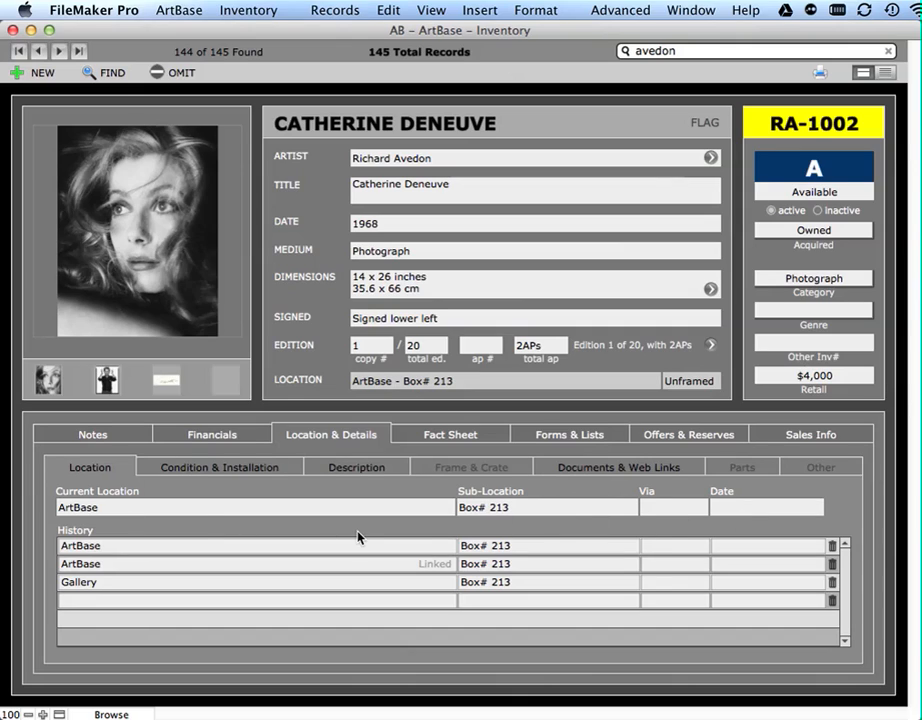
- Link the Catherine Deneuve artwork's current location to the ArtBase contact, searching by the contact's first name and using its Business address
left_click(199, 510)
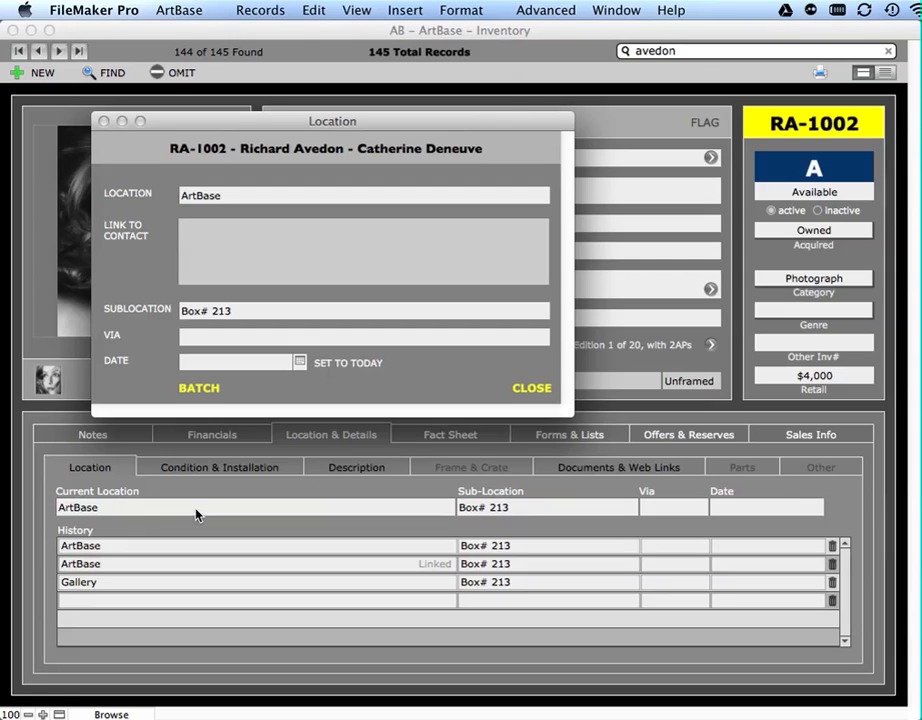
left_click(240, 196)
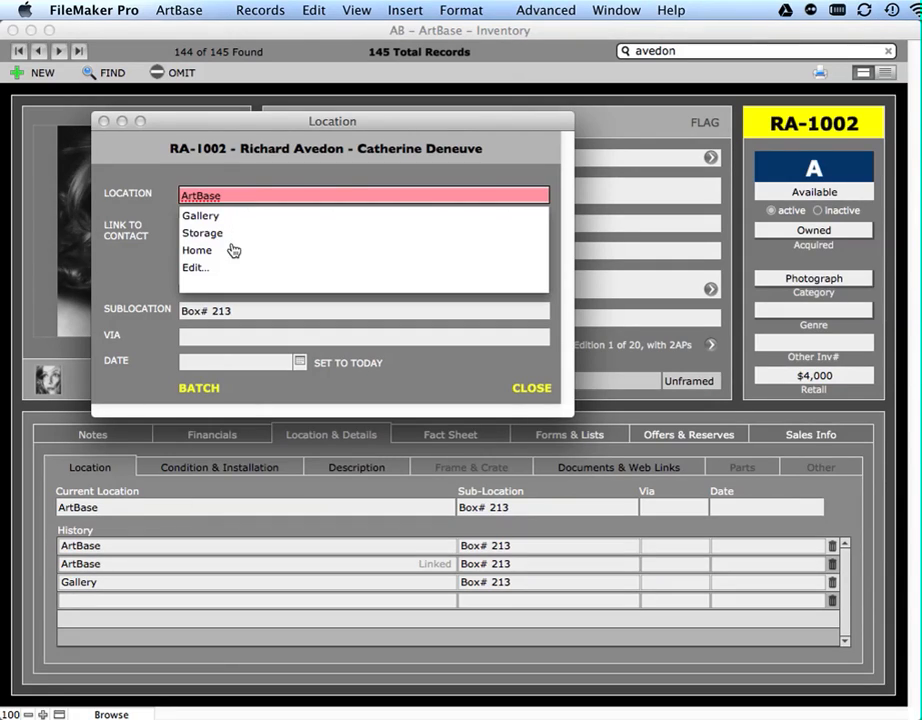
left_click(168, 215)
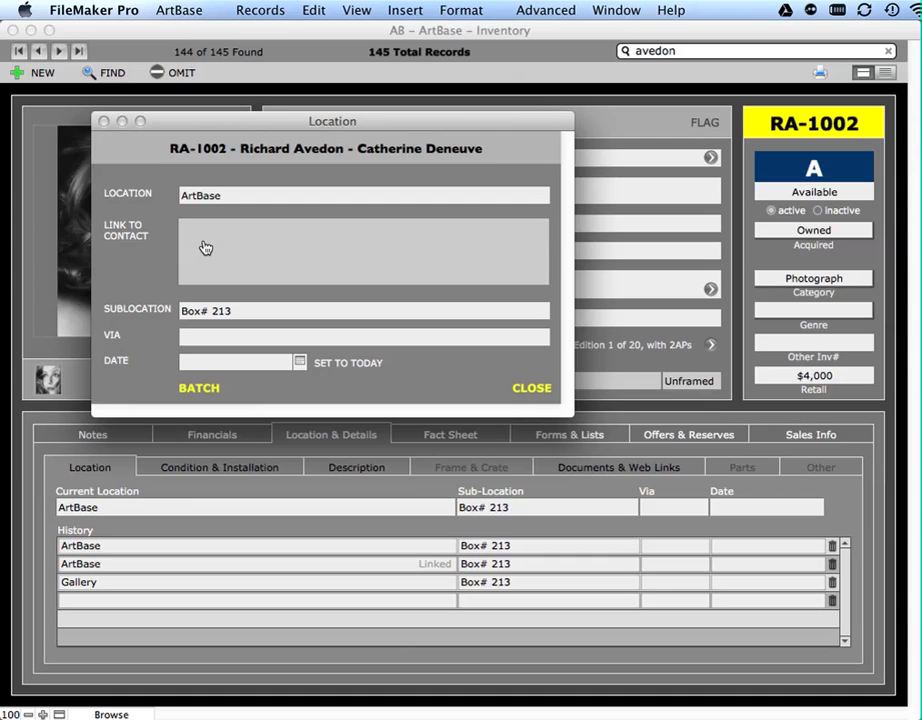
left_click(205, 248)
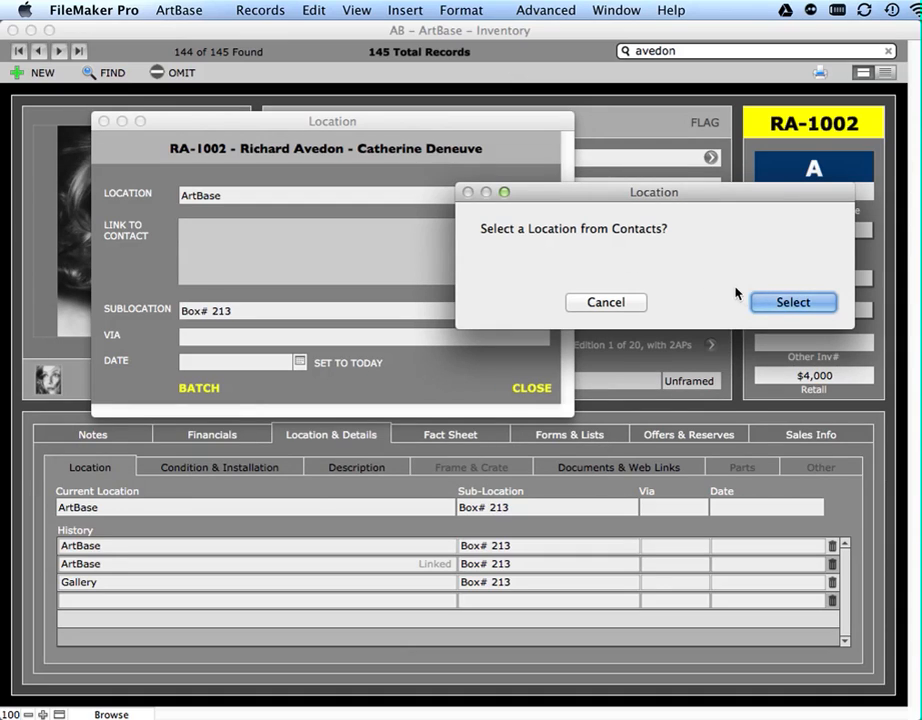
left_click(762, 303)
left_click(762, 303)
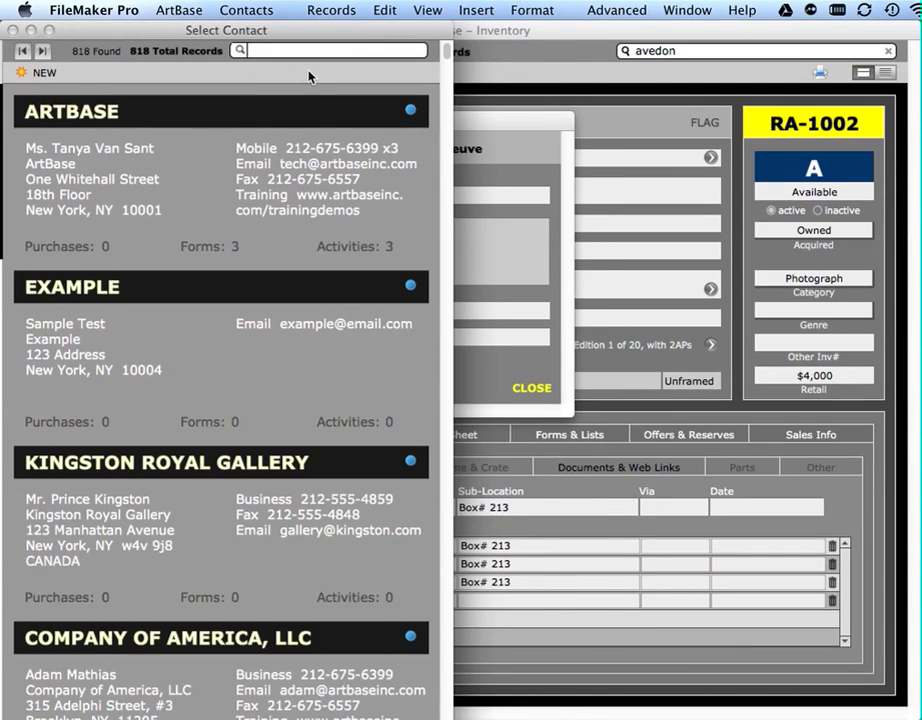
type("tanya")
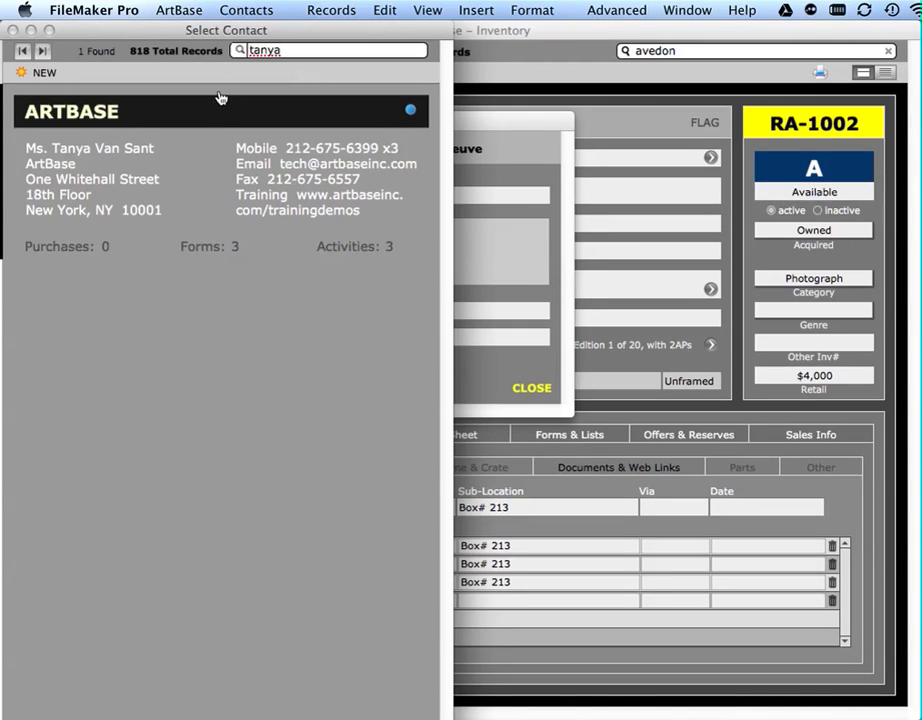
left_click(140, 120)
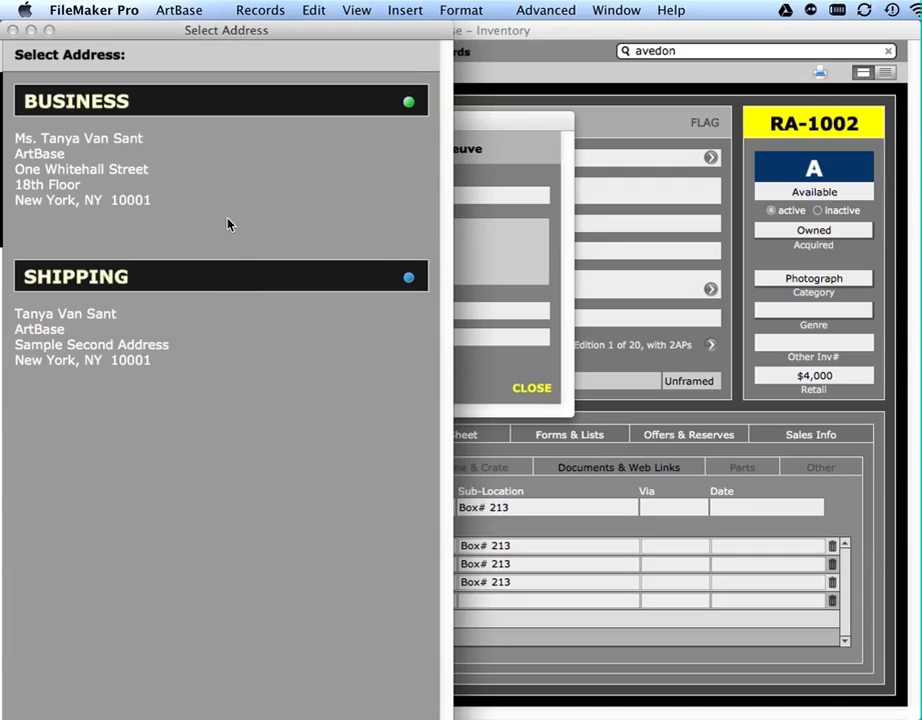
left_click(222, 106)
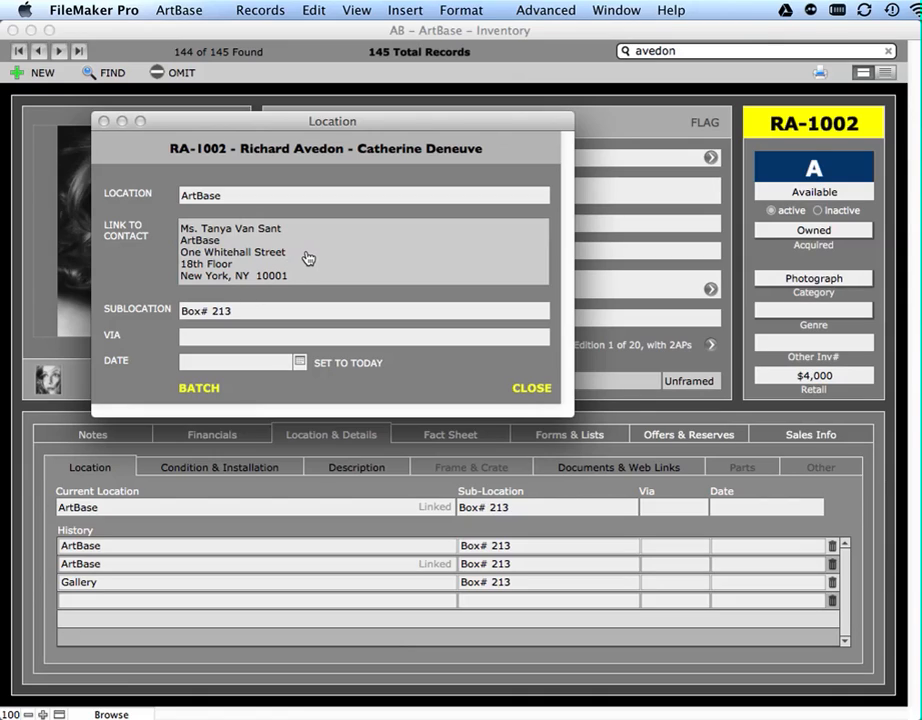
- Record the current location's delivery method as FedEx and its date as today, 5/3/2013, and close the location entry
left_click(229, 337)
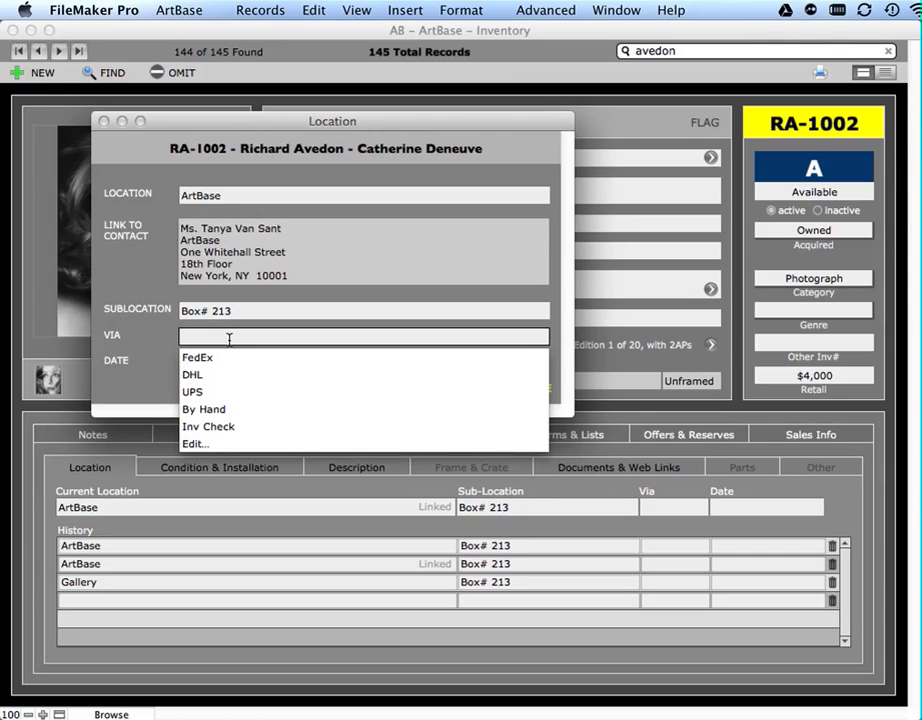
left_click(212, 358)
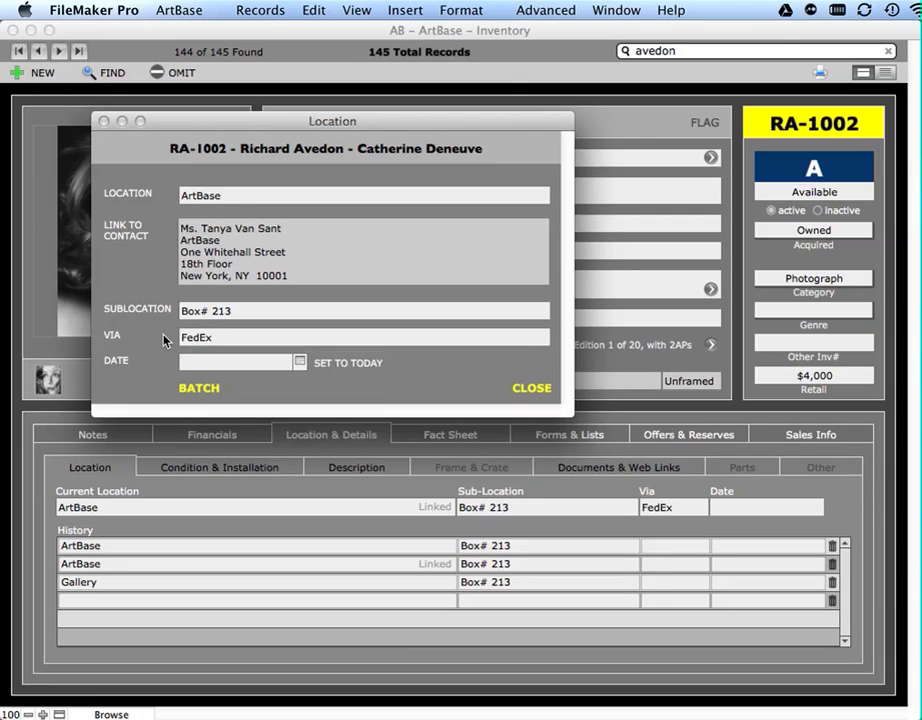
left_click(299, 362)
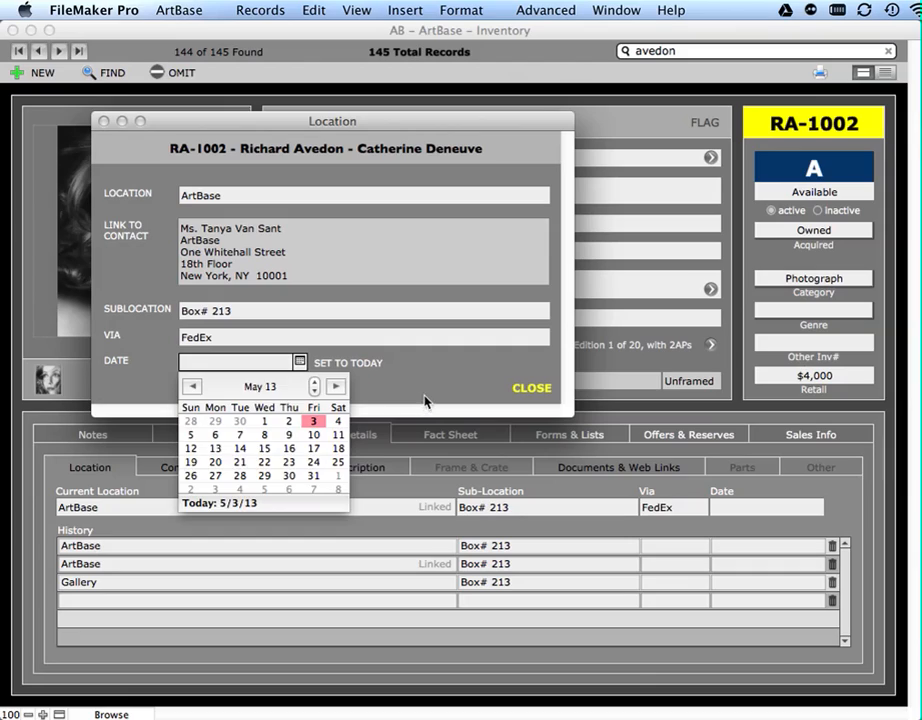
left_click(425, 401)
left_click(347, 365)
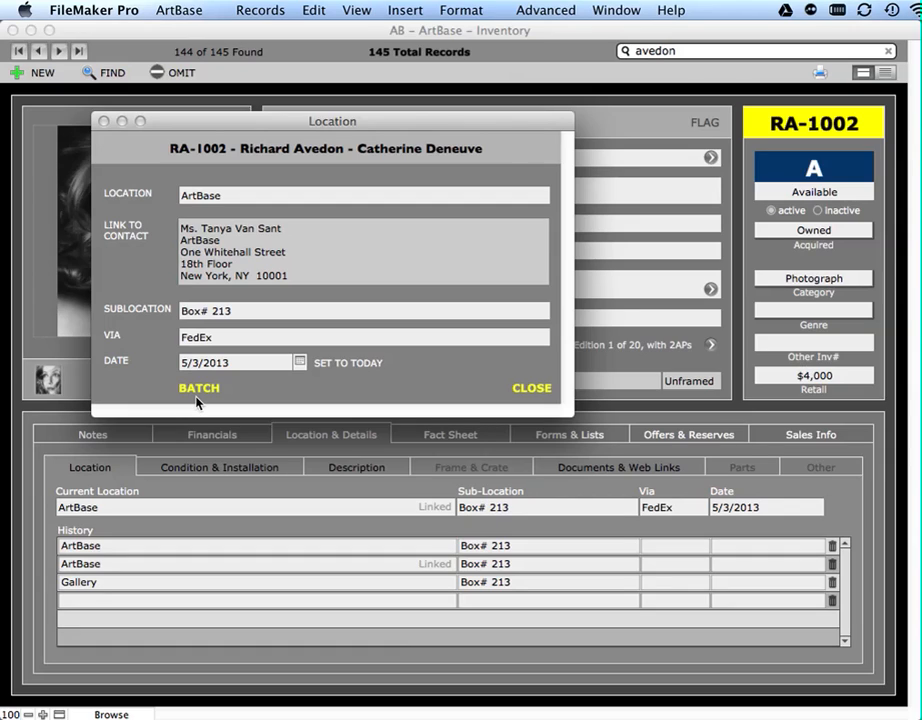
left_click(531, 387)
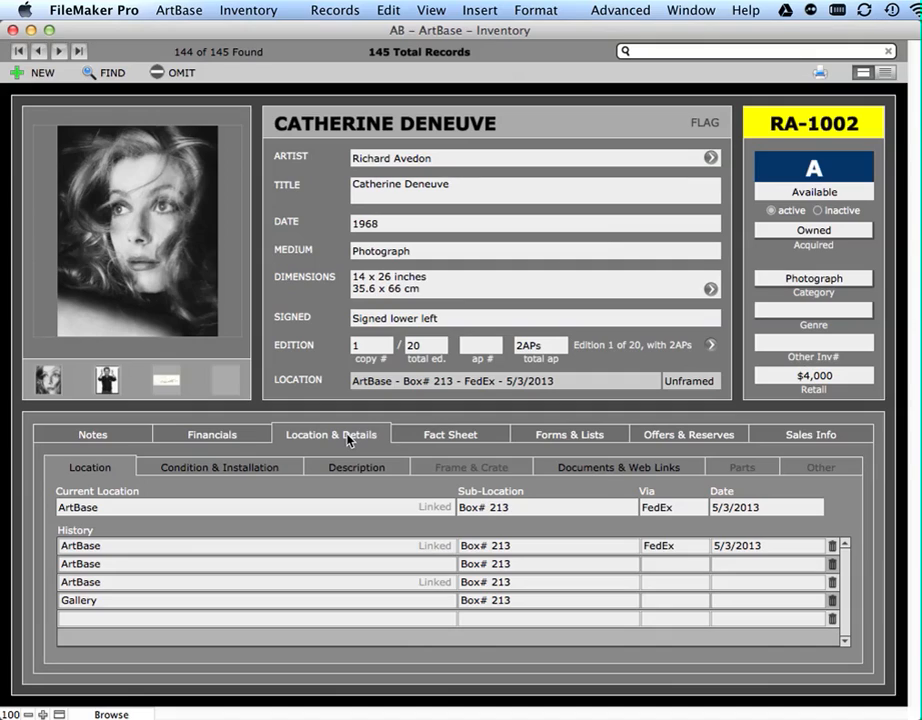
- Review the artwork's Current Condition, Condition History, and installation and maintenance instruction fields under Condition & Installation
left_click(244, 470)
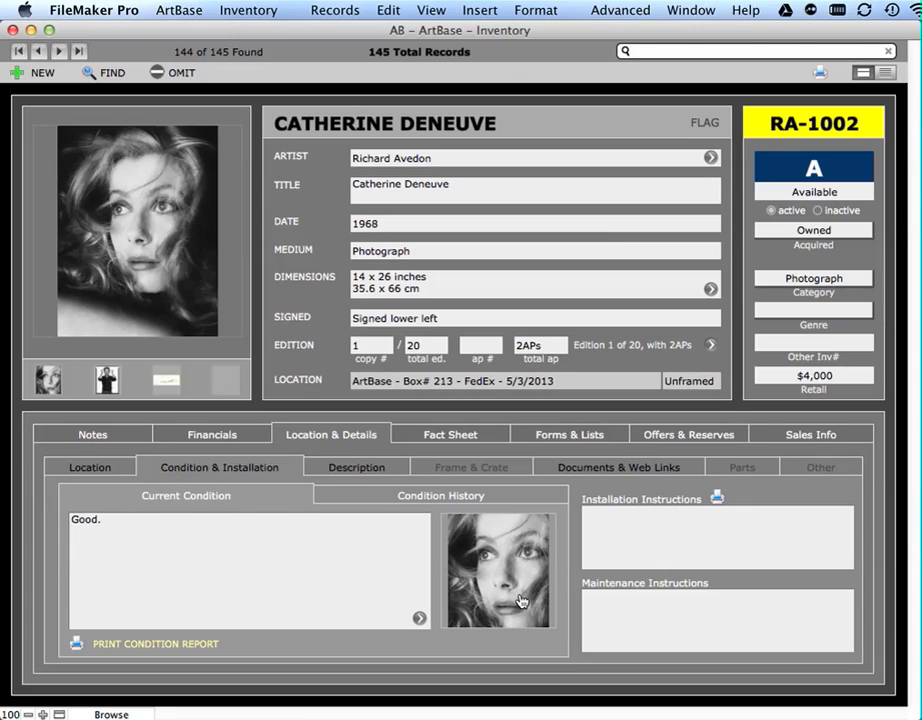
left_click(513, 500)
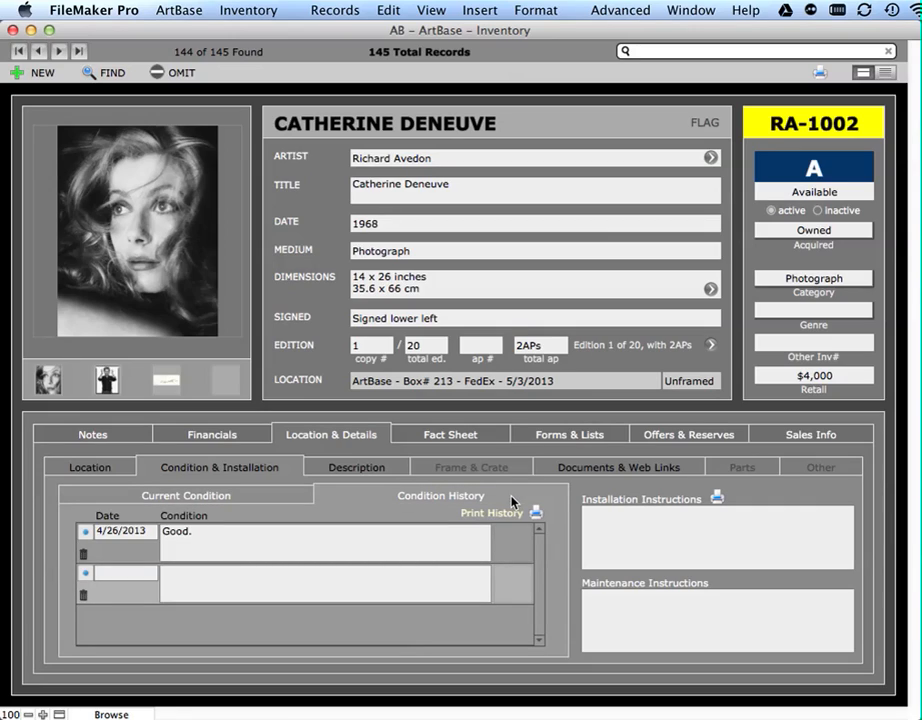
left_click(582, 521)
left_click(695, 613)
left_click(751, 587)
left_click(298, 497)
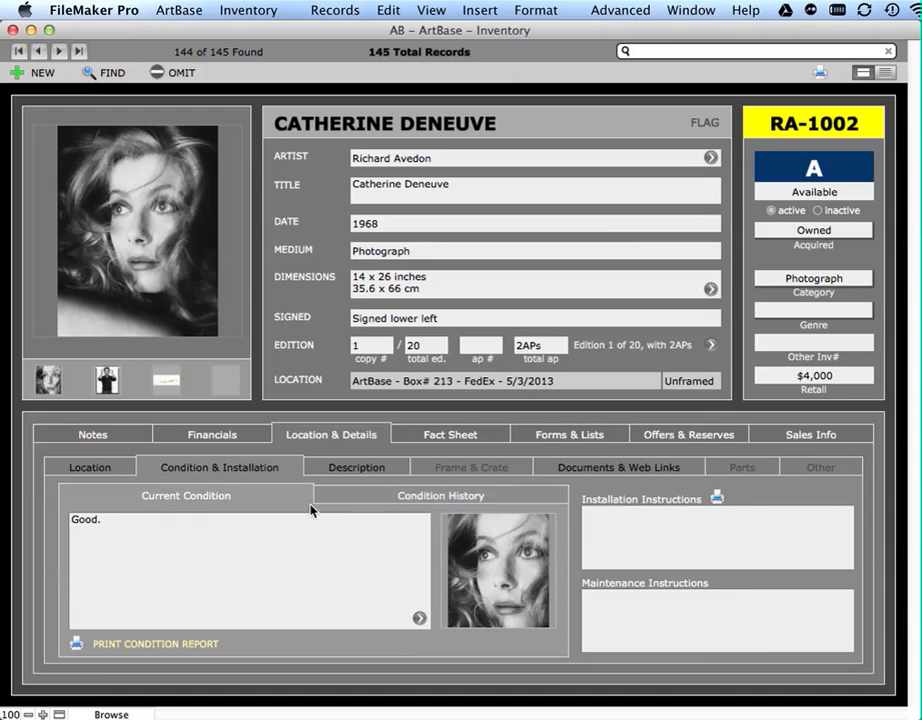
left_click(426, 498)
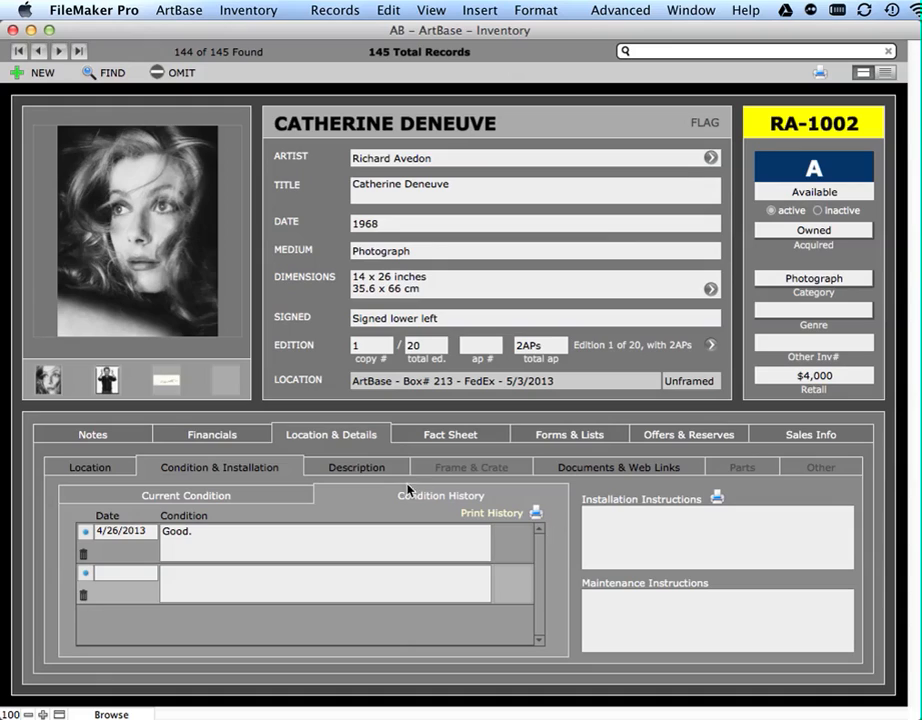
- Examine the artwork's Description details, including keywords, Comments, Reference, Country of Origin, Weight and Running Time
left_click(374, 468)
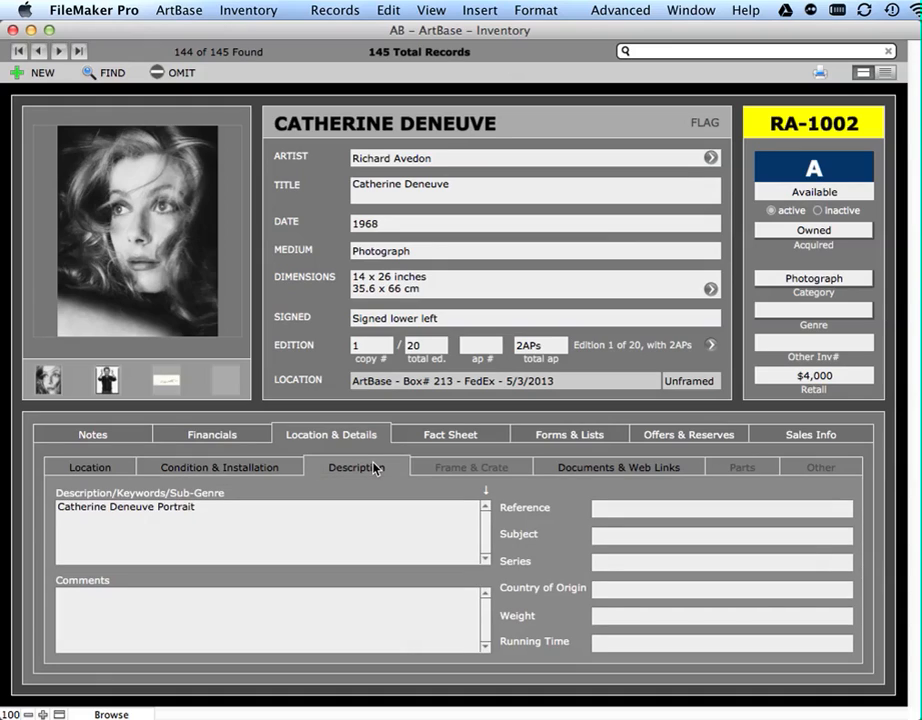
left_click(278, 545)
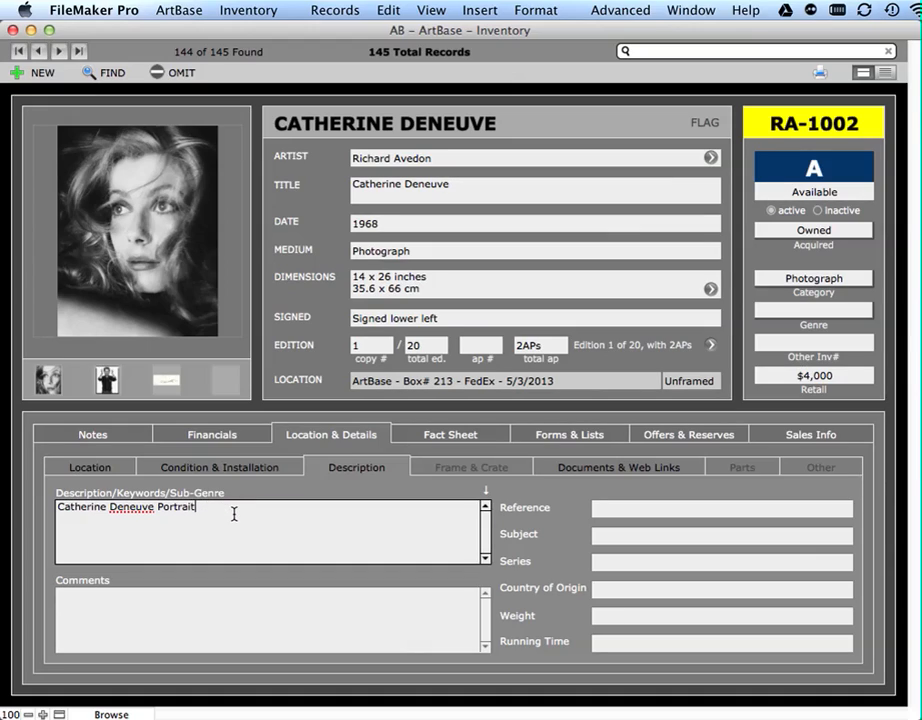
left_click(259, 493)
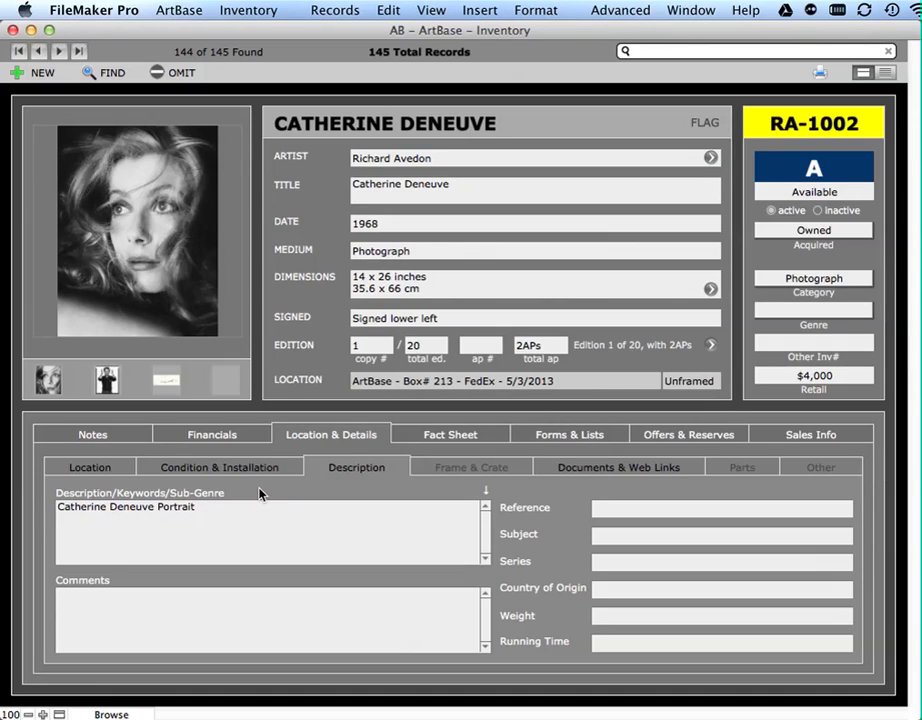
double_click(184, 508)
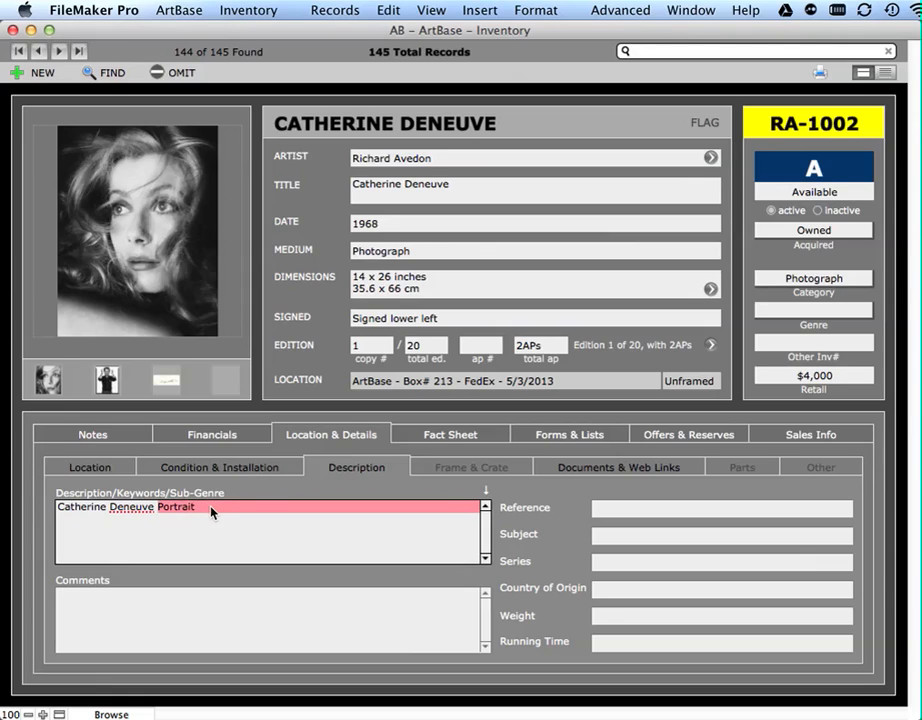
left_click(211, 510)
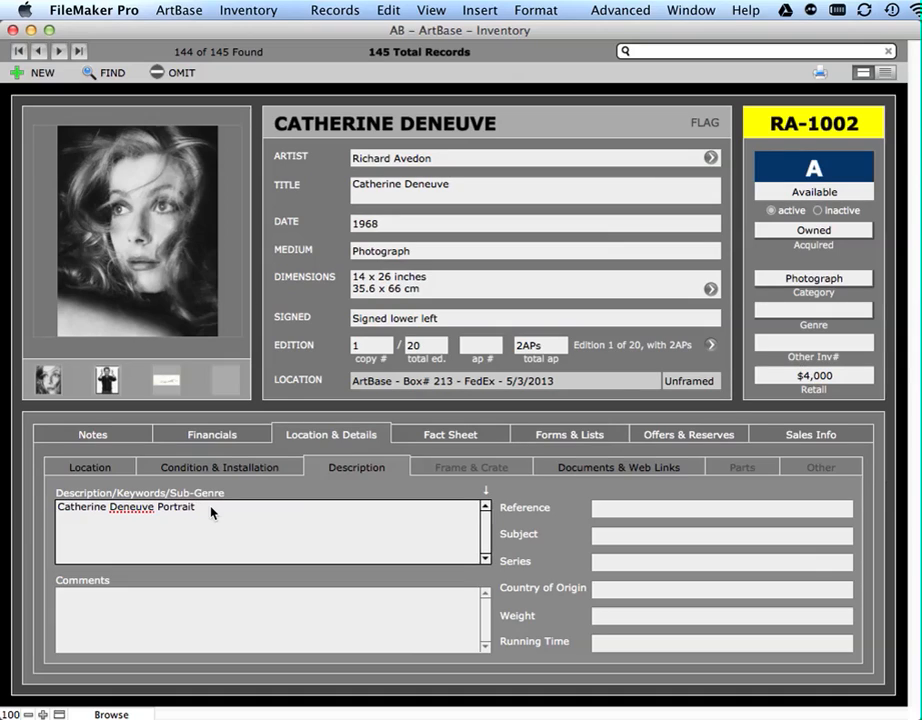
left_click(215, 607)
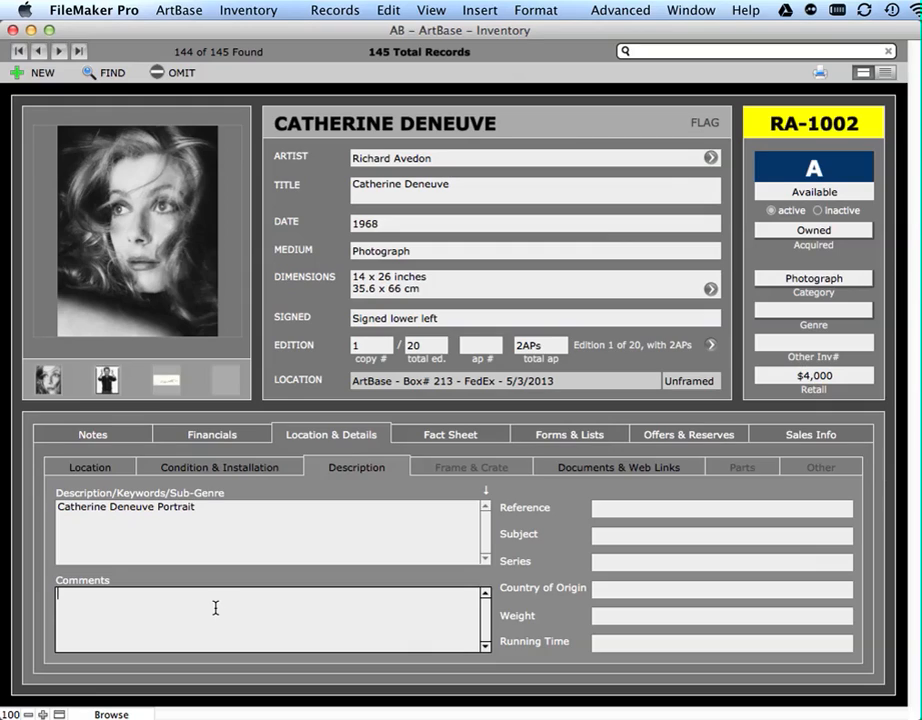
left_click(613, 512)
left_click(625, 592)
left_click(624, 615)
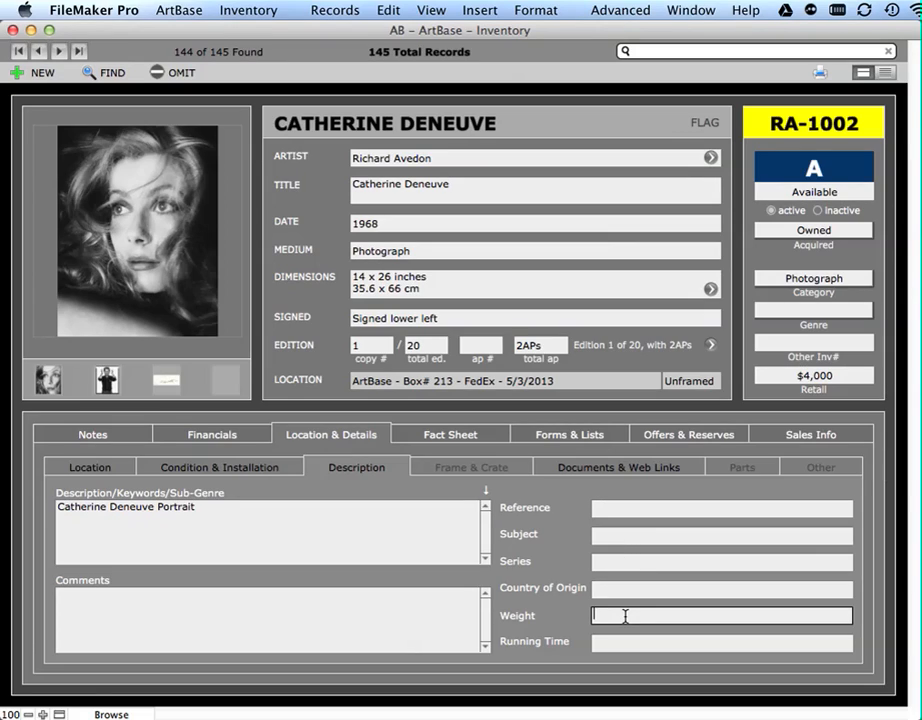
left_click(622, 644)
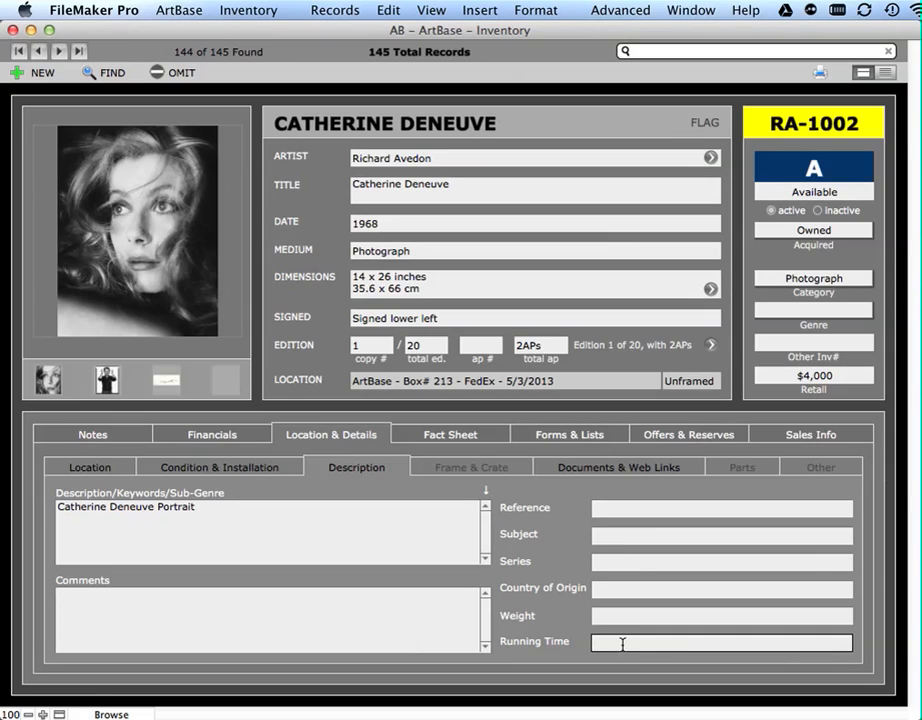
left_click(583, 503)
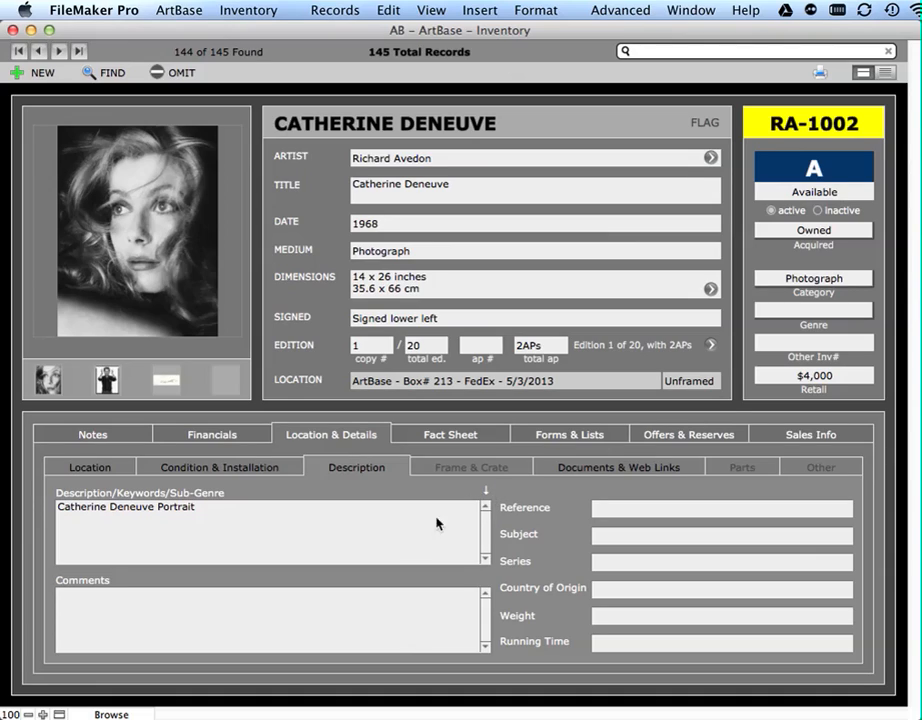
- Append the indexed value Example to the artwork's description so it reads "Catherine Deneuve Portrait Example"
left_click(331, 528)
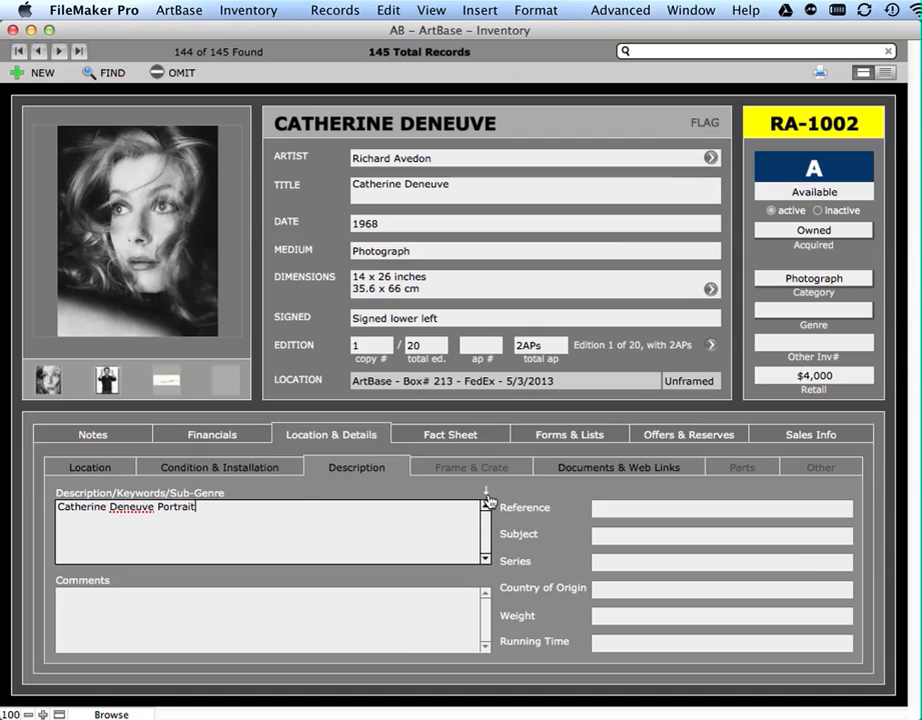
key("super+i")
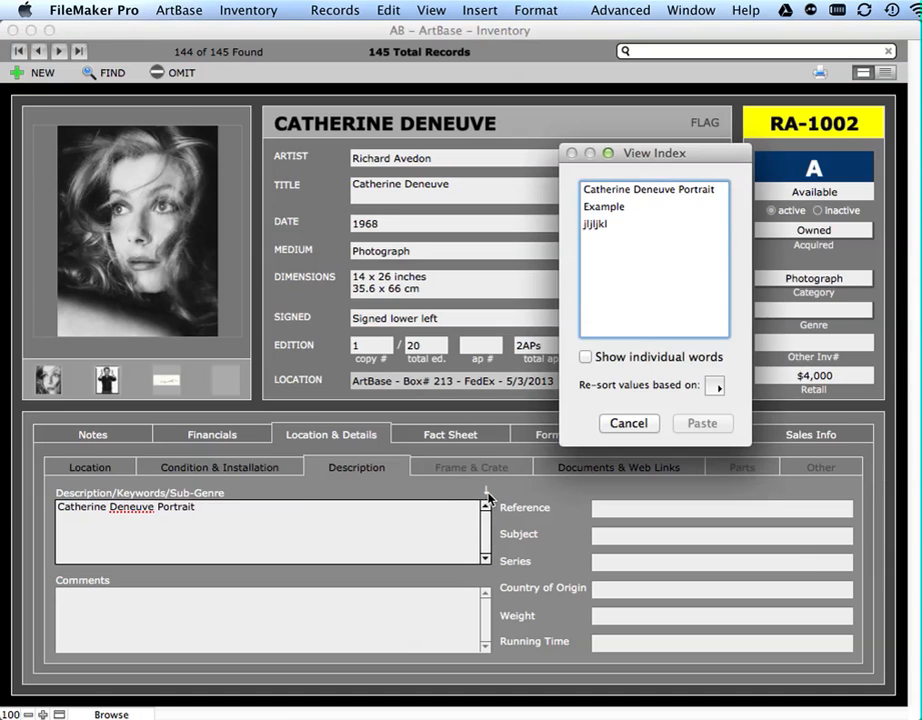
double_click(606, 207)
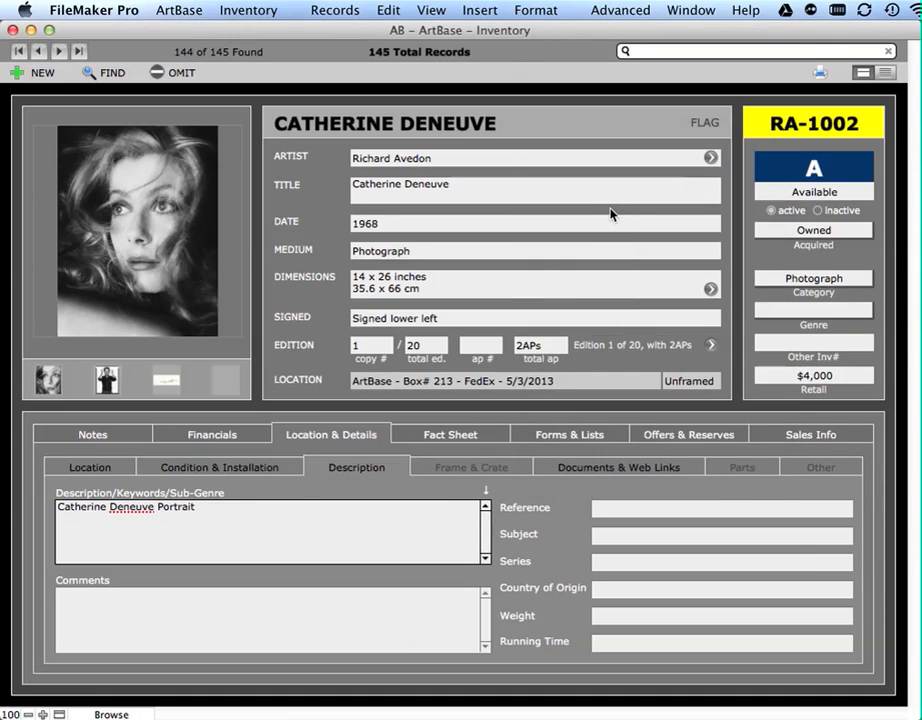
left_click(198, 507)
left_click(338, 494)
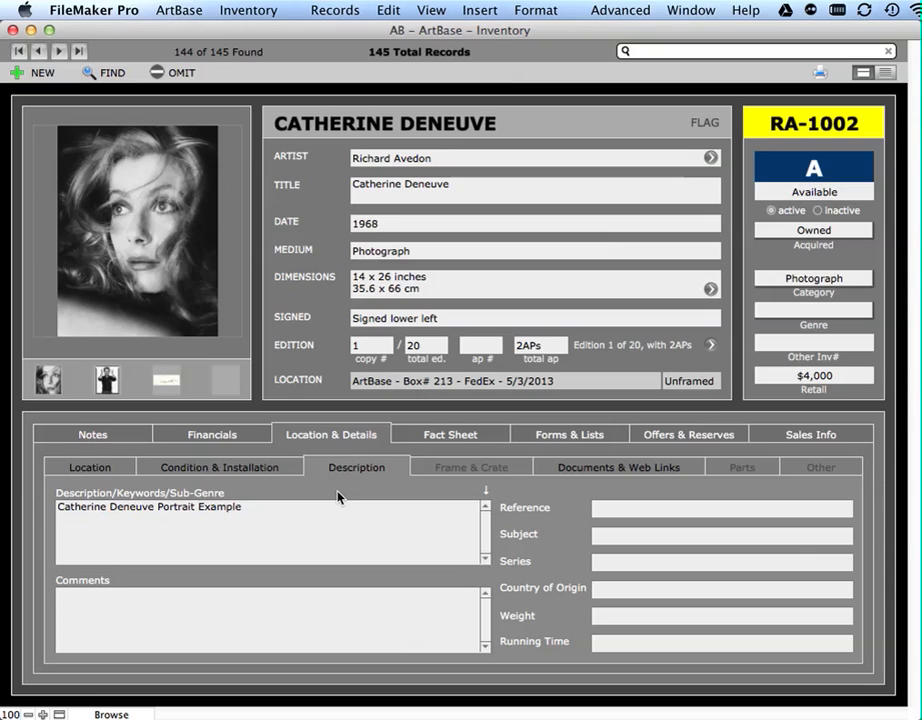
- Mark the artwork as framed under Frame & Crate
left_click(508, 478)
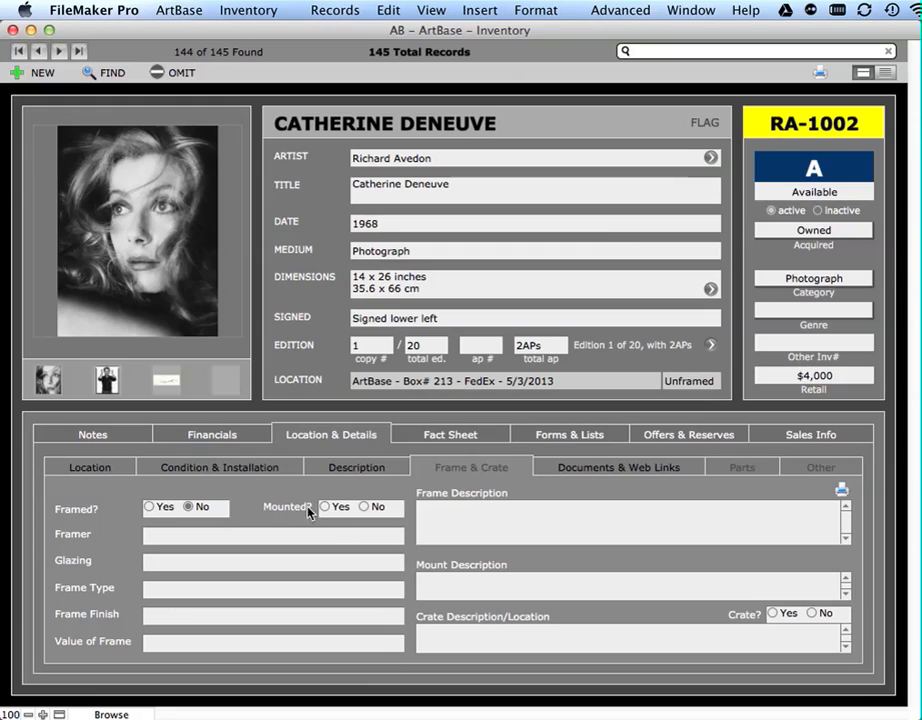
left_click(160, 507)
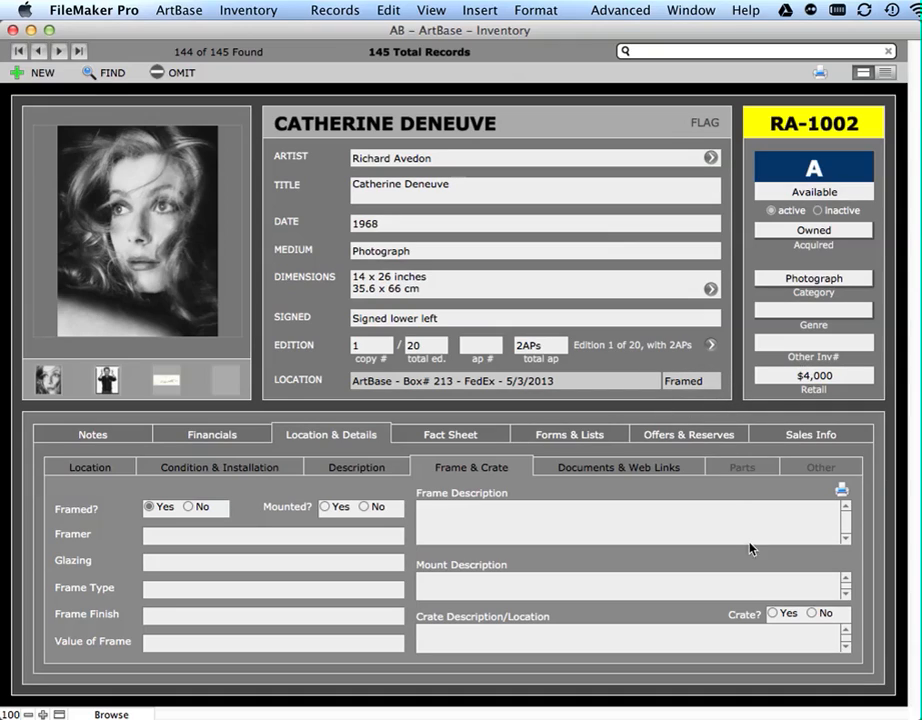
- Review the artwork's Documents & Web Links and the save options for adding a new document, without importing one
left_click(636, 469)
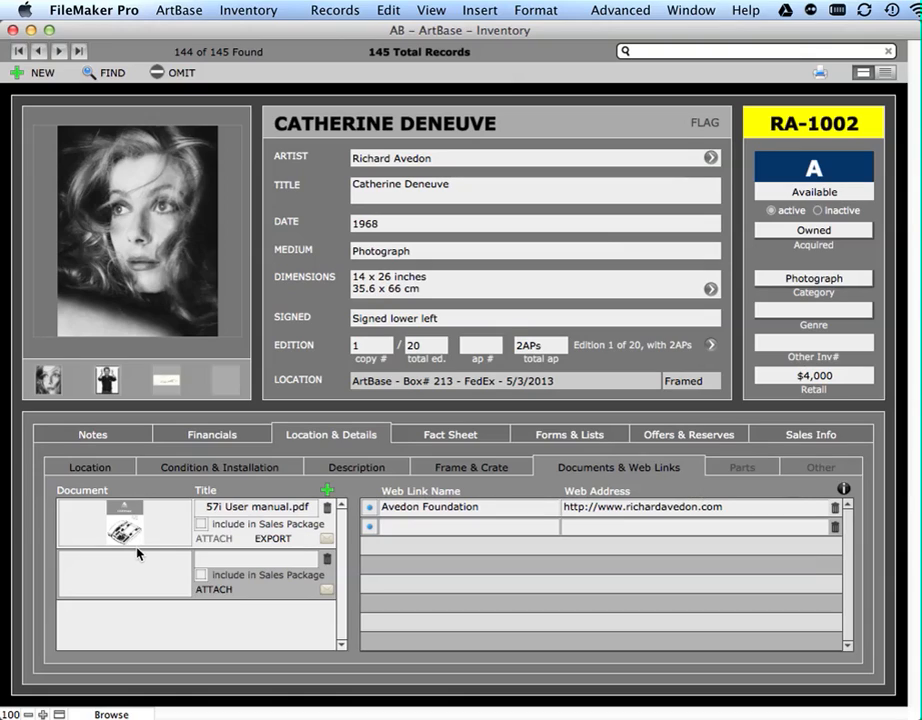
left_click(328, 492)
left_click_drag(730, 200, 644, 180)
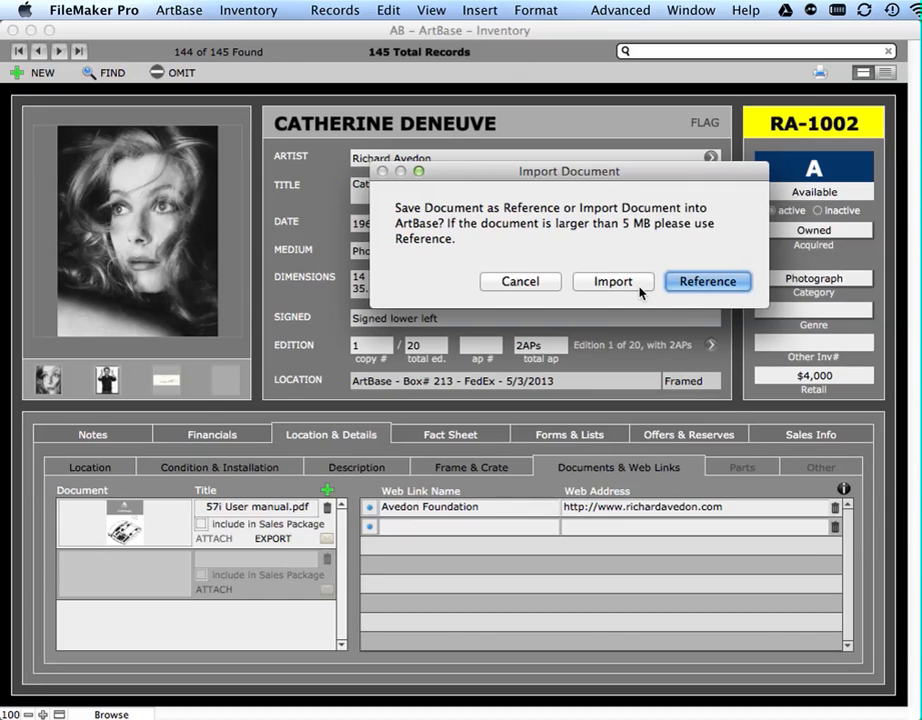
left_click(539, 287)
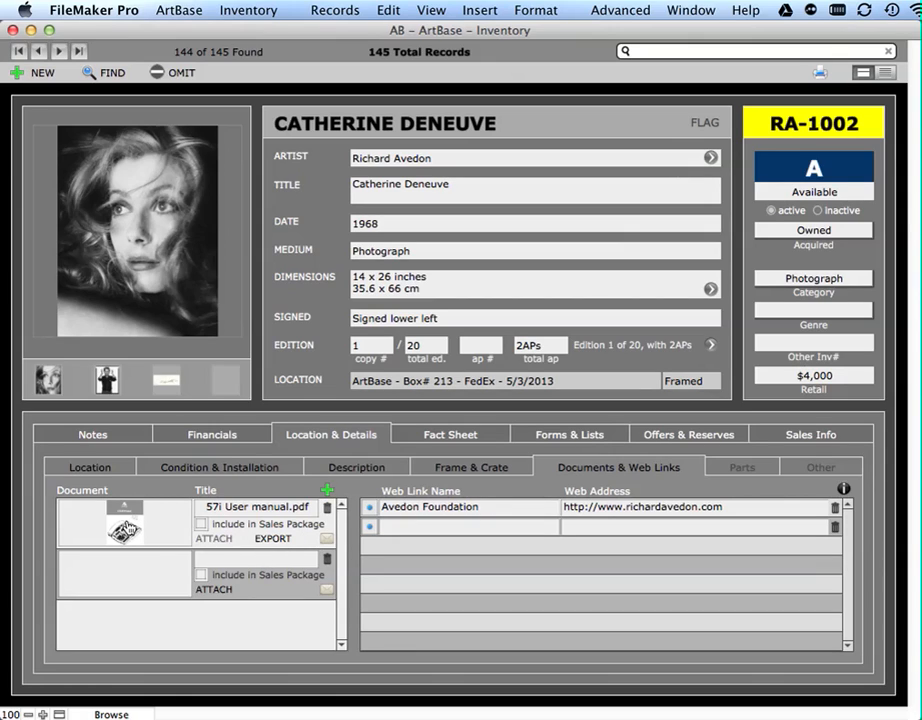
- Preview the attached 57i User manual.pdf, close it, and inspect the web address of the Avedon Foundation link
left_click(126, 528)
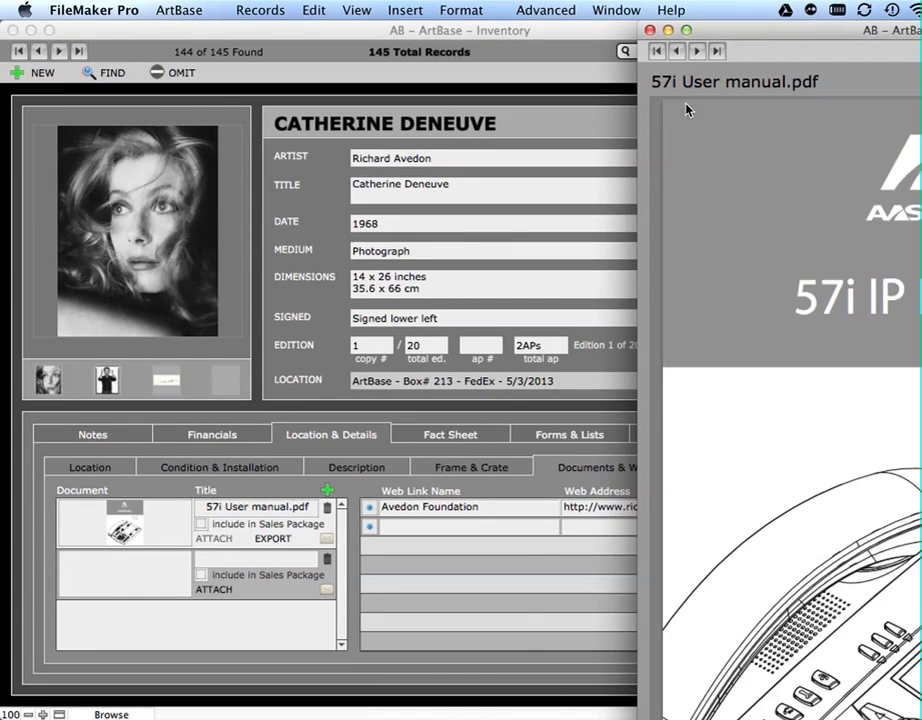
left_click(651, 31)
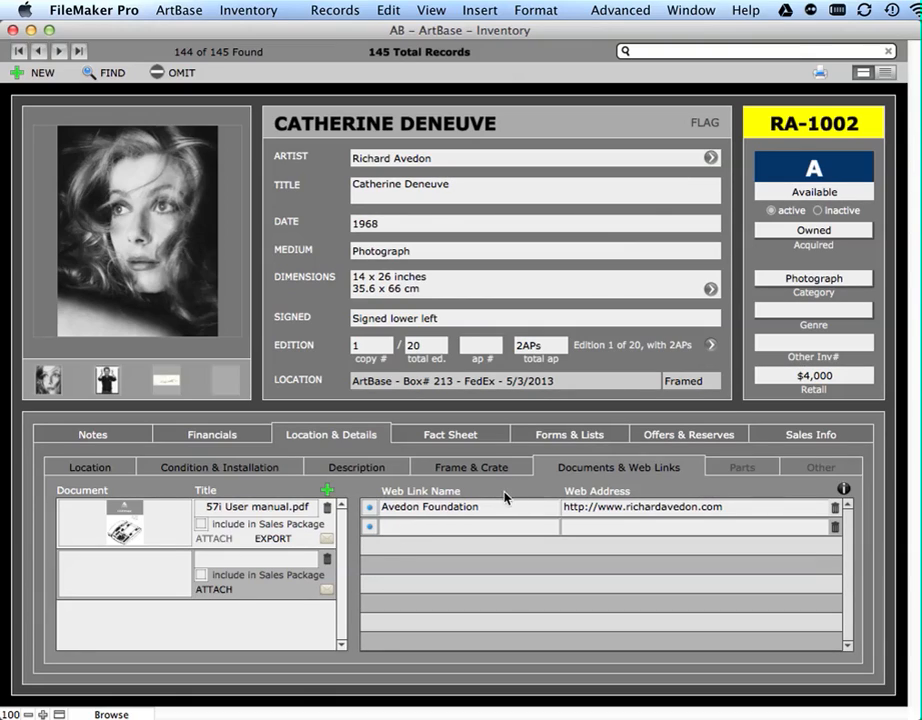
left_click(724, 516)
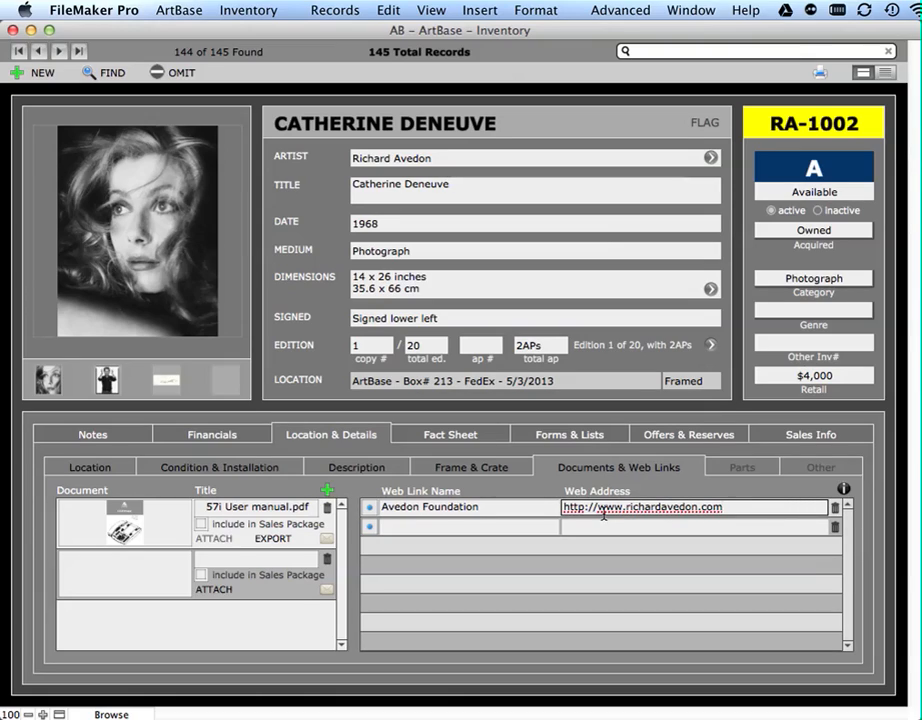
left_click(531, 493)
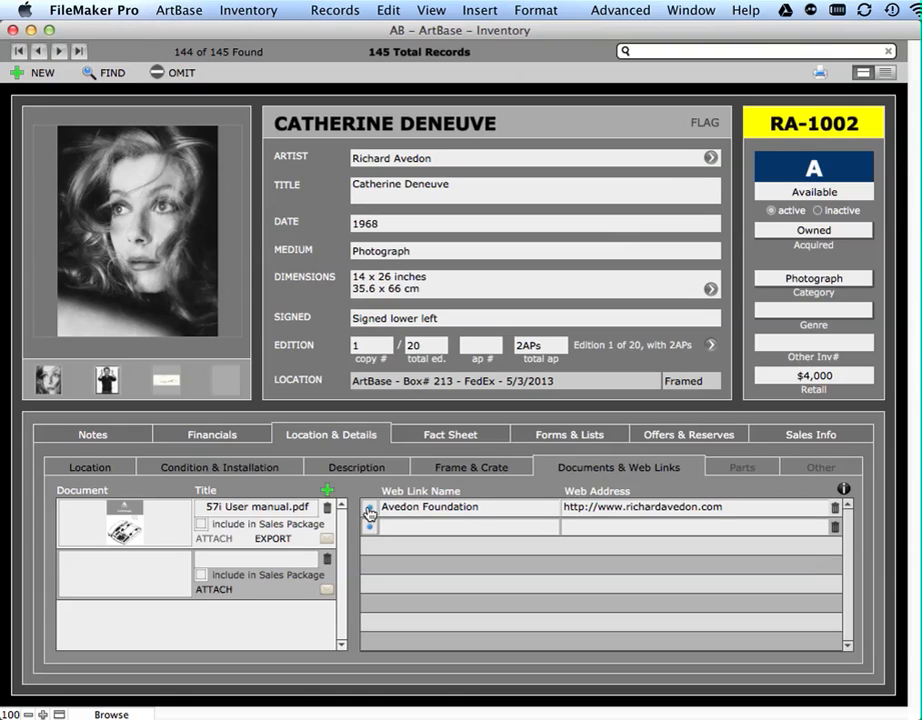
- Review the artwork's item parts and assembly date fields, and the five custom fields under Other with their info note
left_click(761, 477)
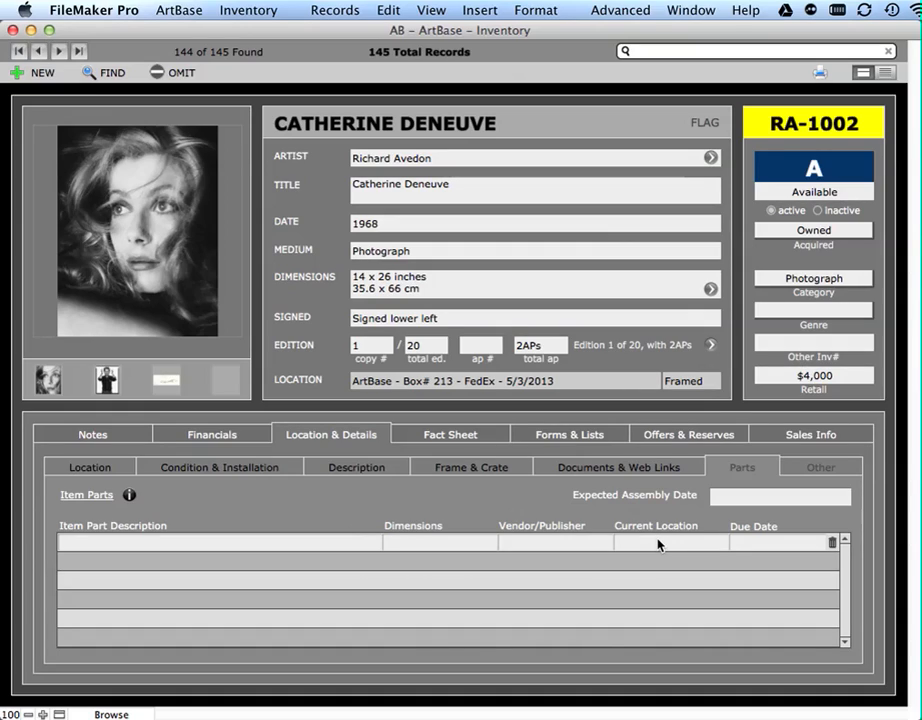
left_click(739, 497)
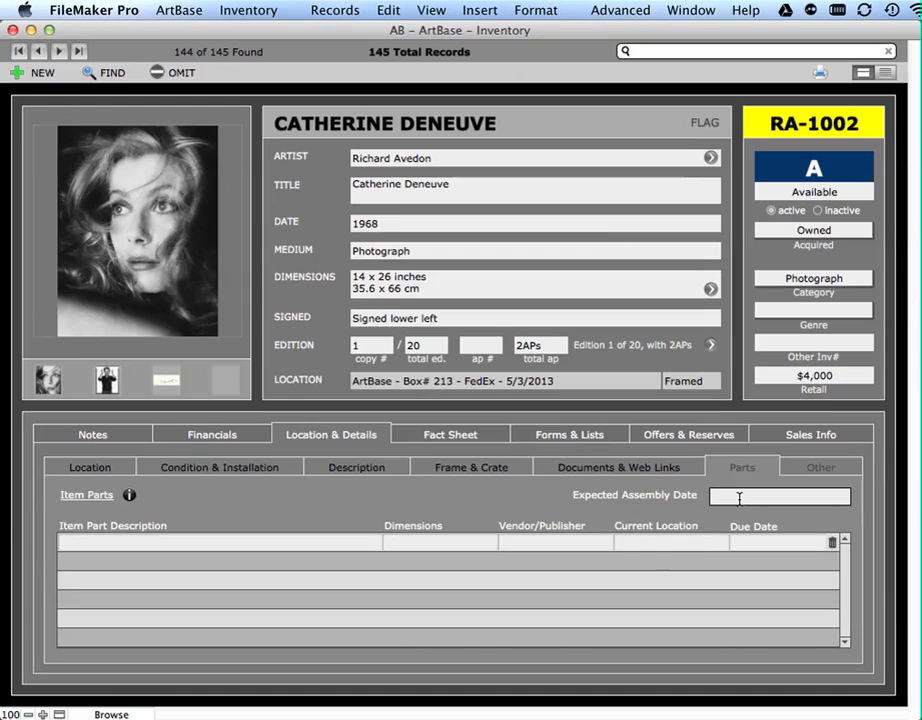
left_click(822, 468)
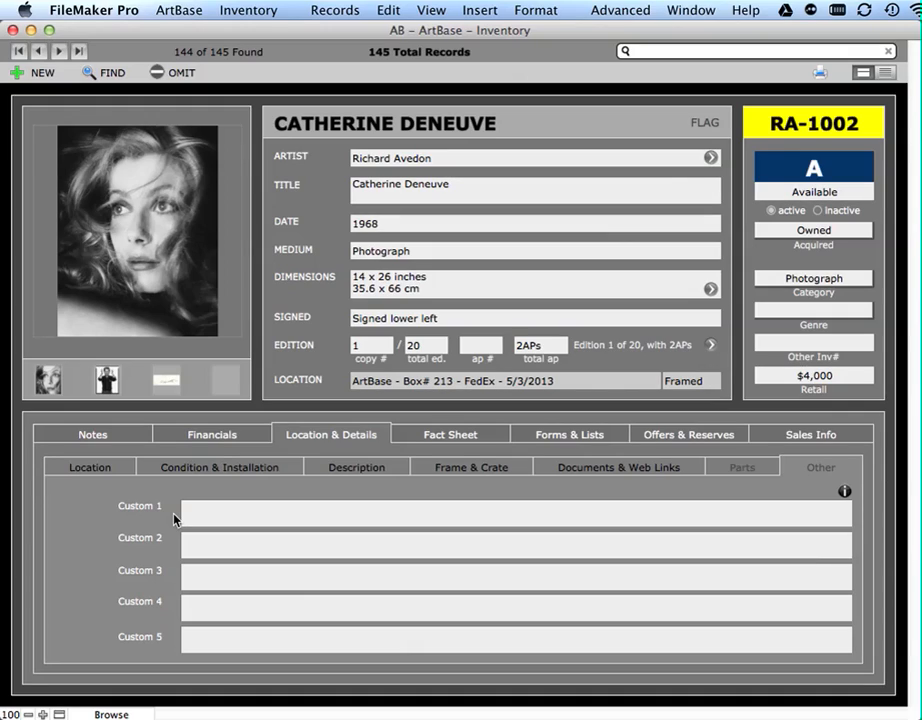
left_click(206, 515)
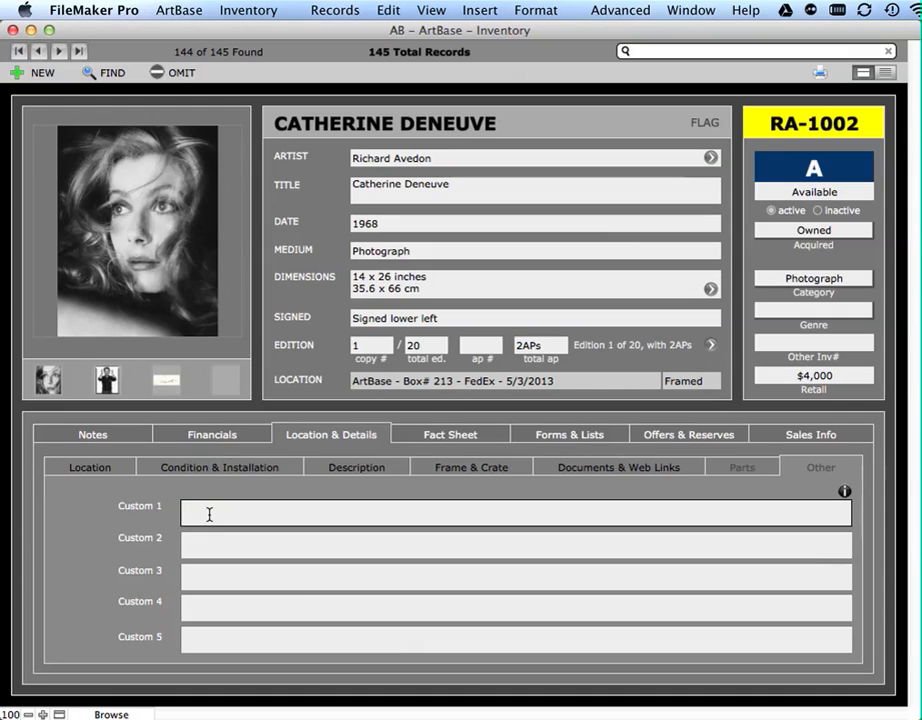
left_click(72, 526)
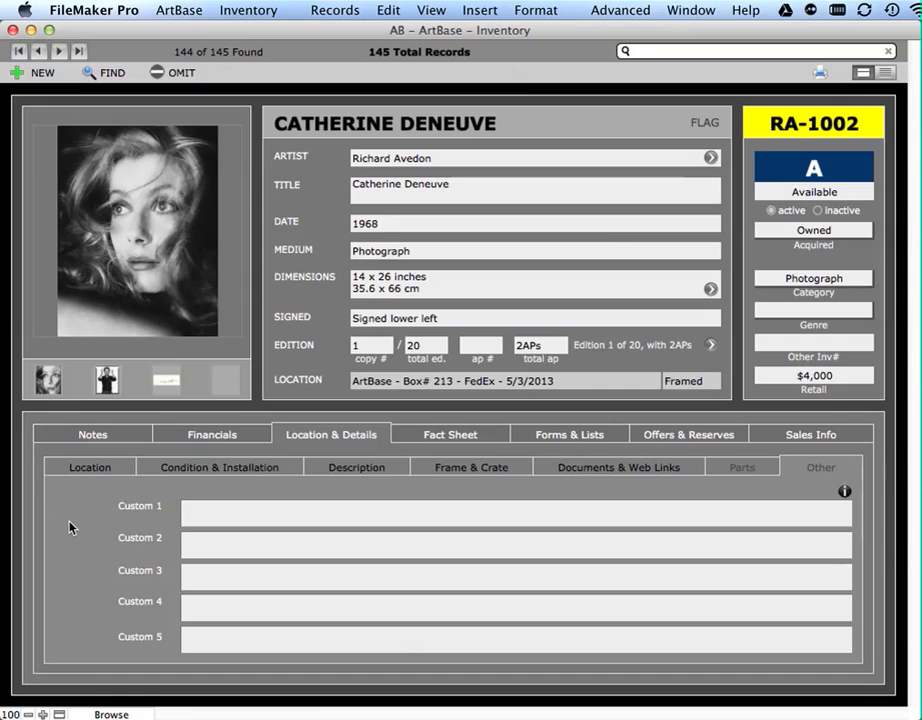
left_click(844, 491)
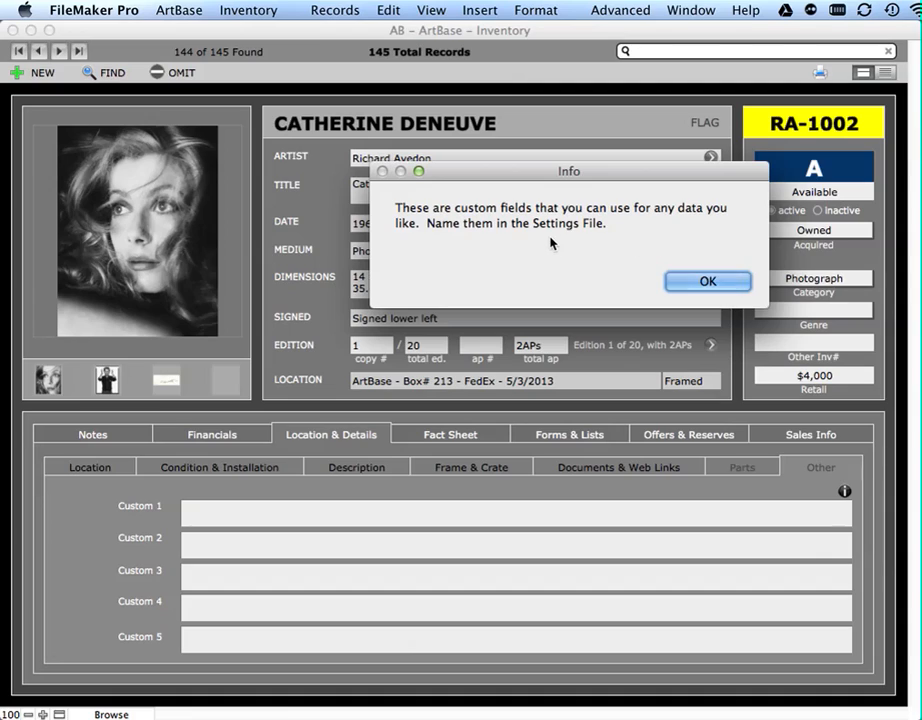
left_click(707, 282)
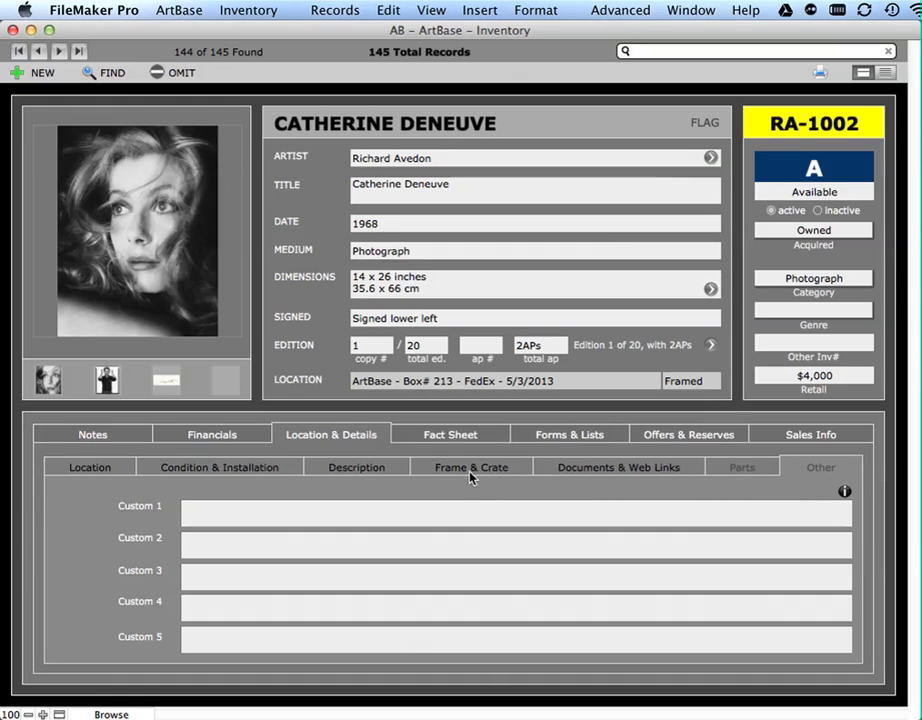
left_click(766, 476)
left_click(650, 474)
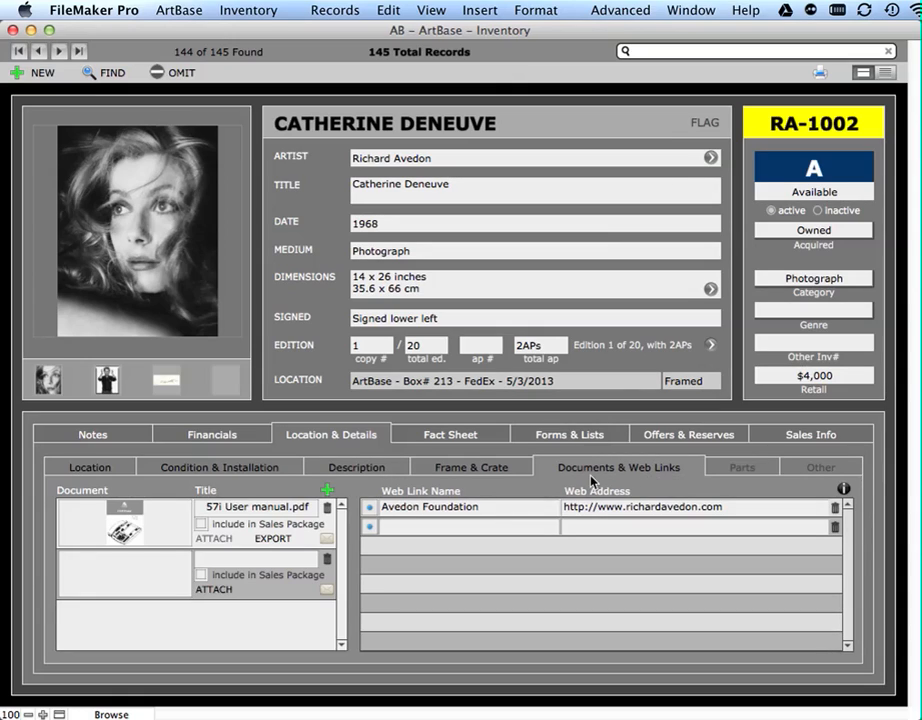
left_click(492, 472)
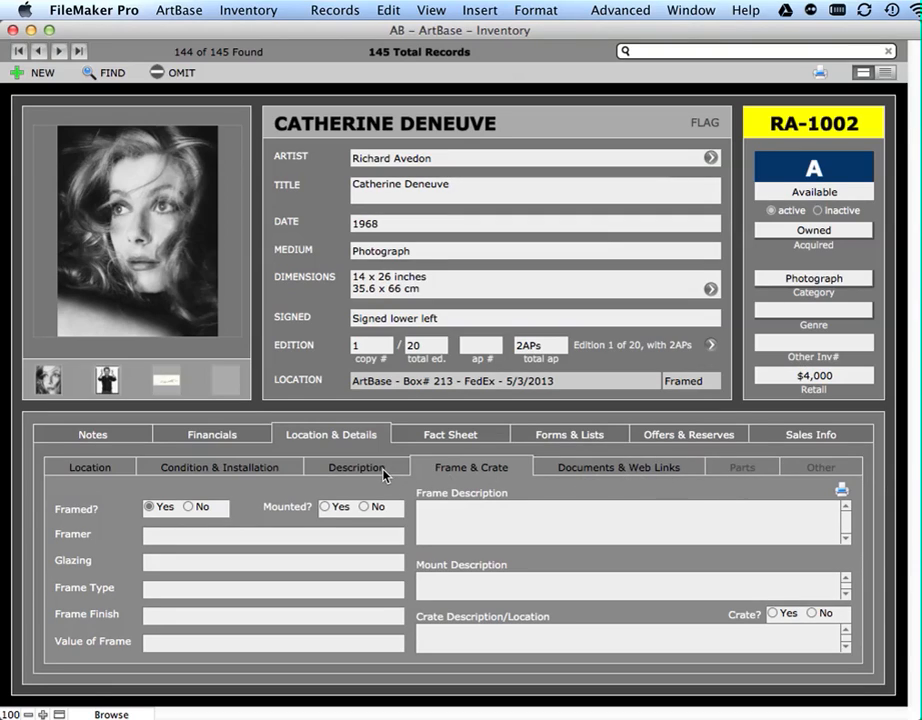
left_click(760, 470)
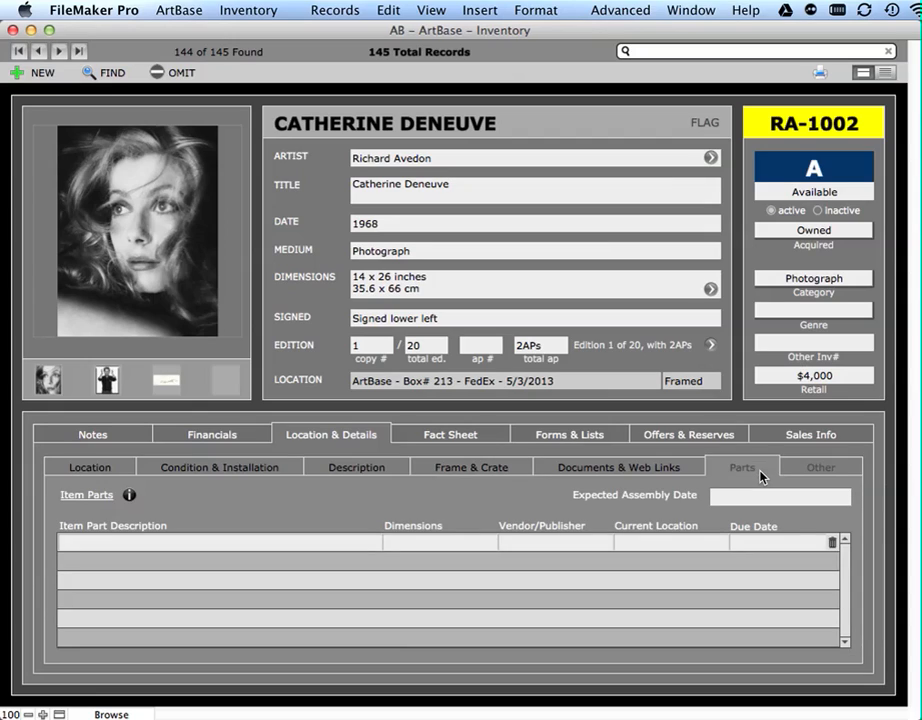
left_click(243, 436)
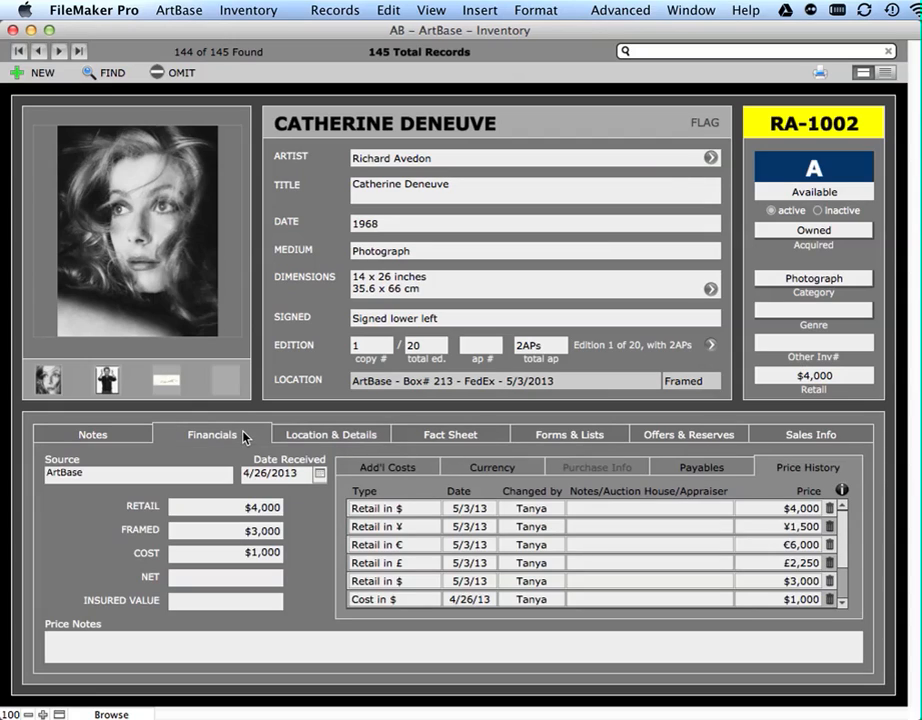
left_click(294, 437)
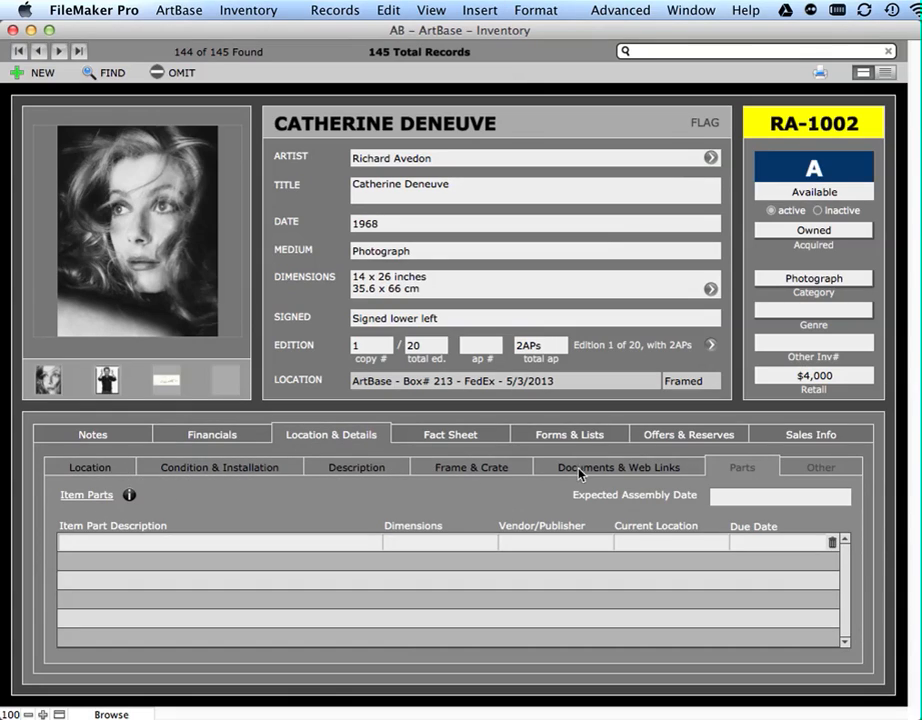
- Review the artwork's Fact Sheet sections: Provenance, Exhibition, Literature and Other
left_click(483, 440)
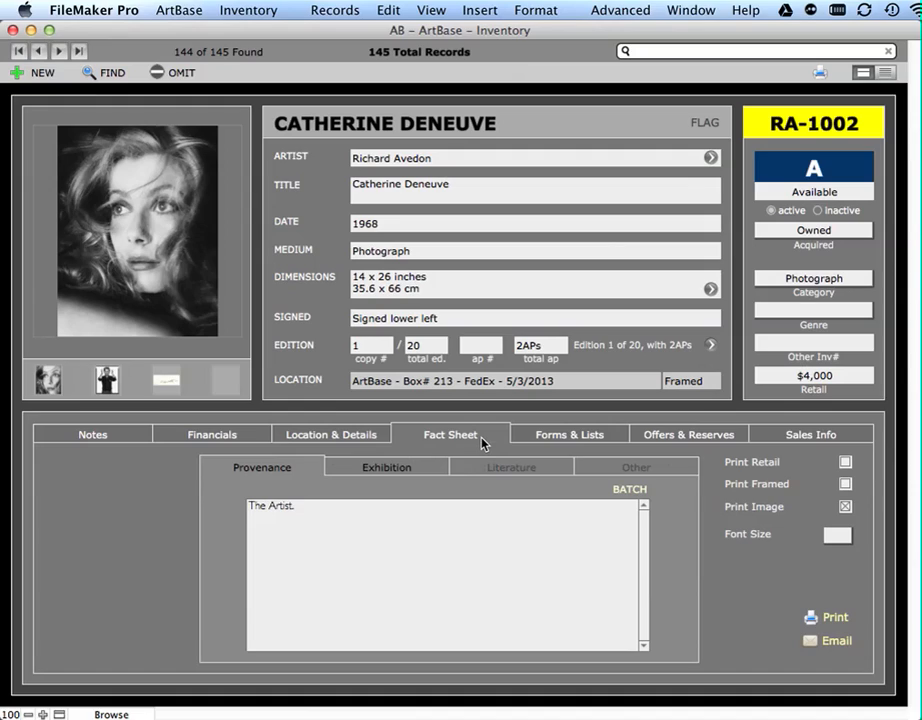
left_click(357, 562)
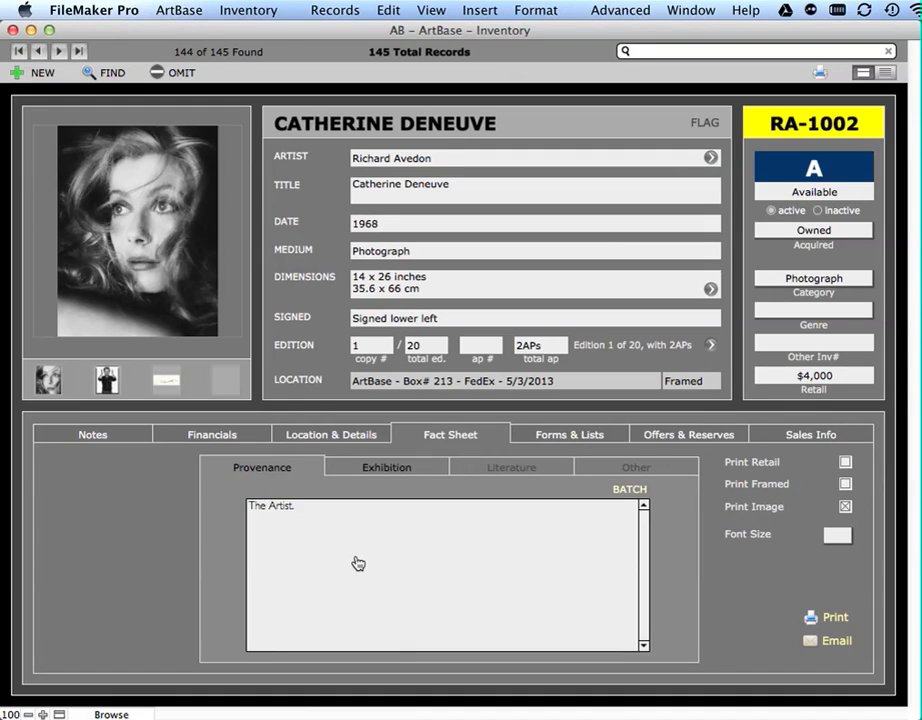
left_click(379, 474)
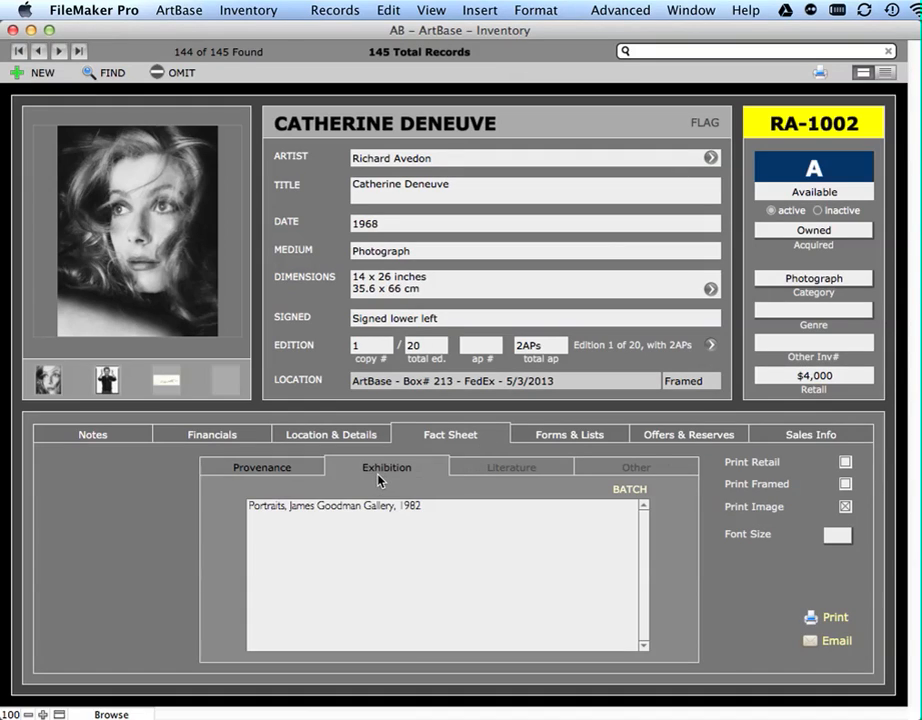
left_click(512, 470)
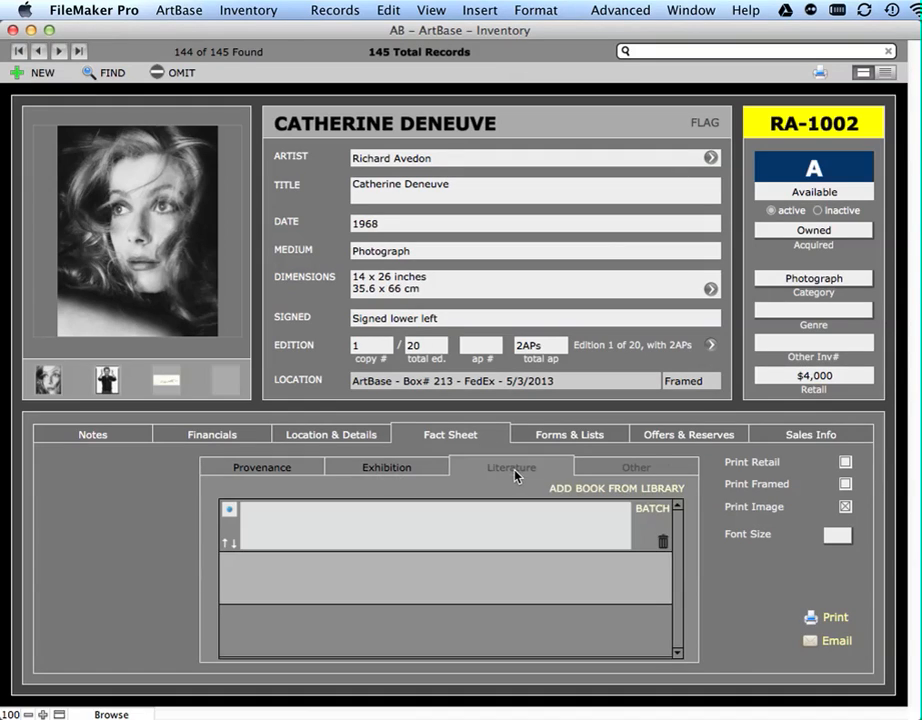
left_click(650, 474)
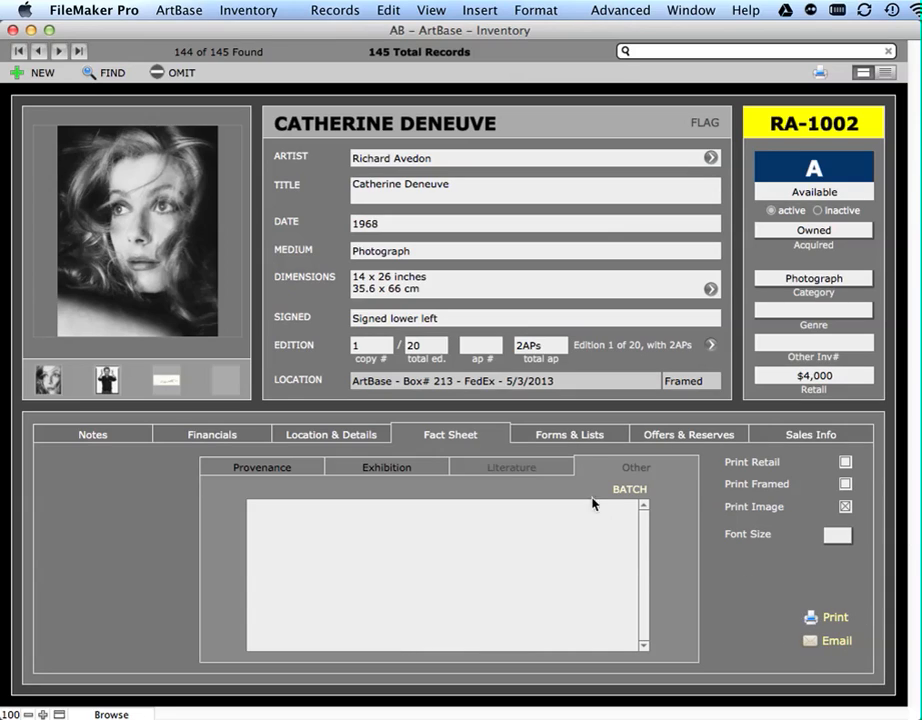
- Review the artwork's Forms & Lists and its Offers & Reserves, including the photography fields under Visual Details
left_click(570, 435)
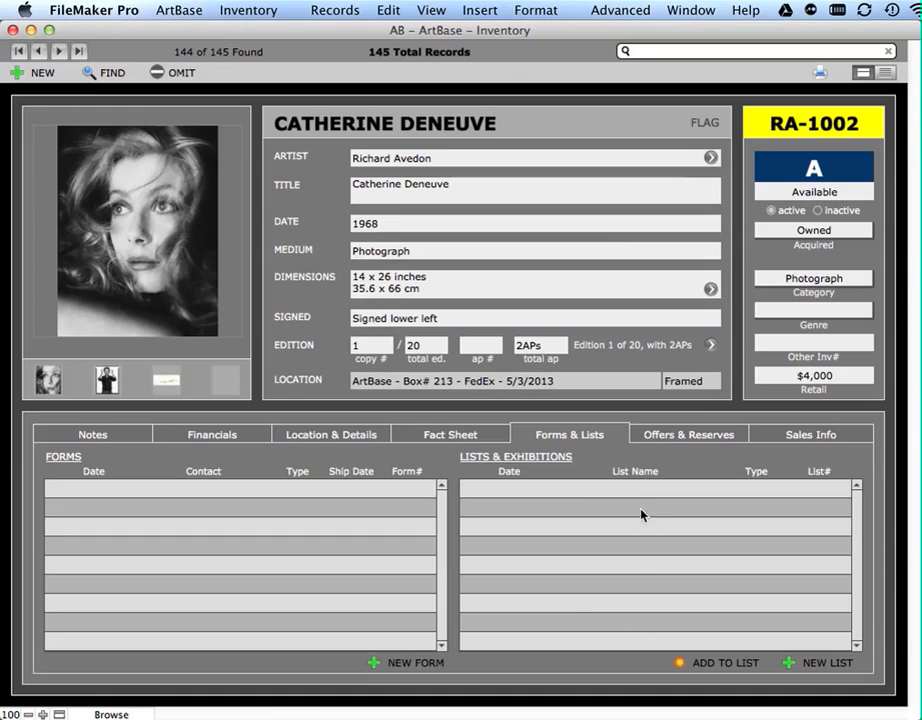
left_click(706, 446)
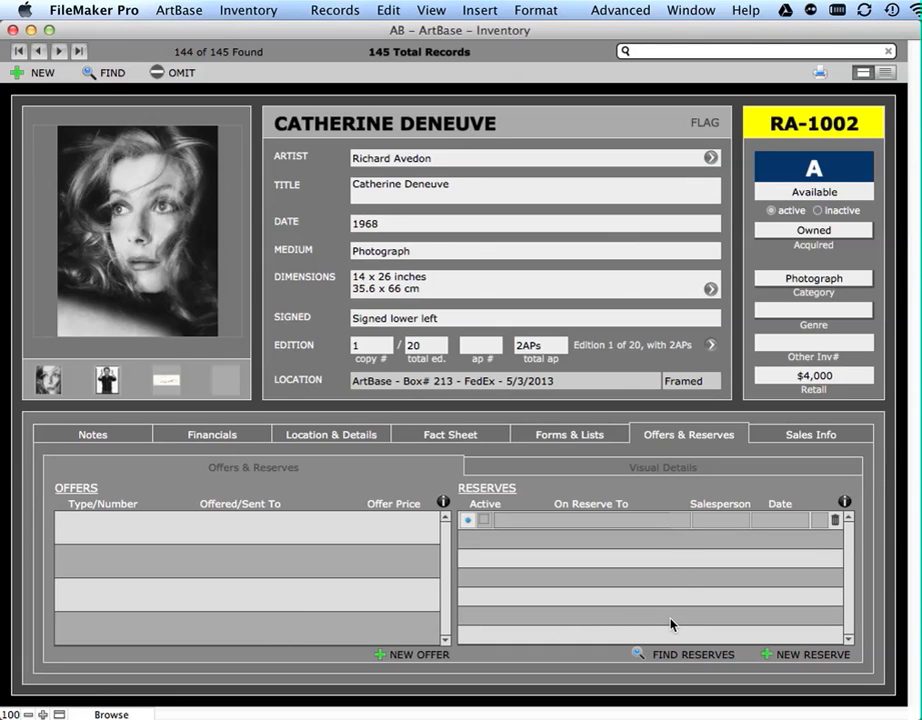
left_click(713, 475)
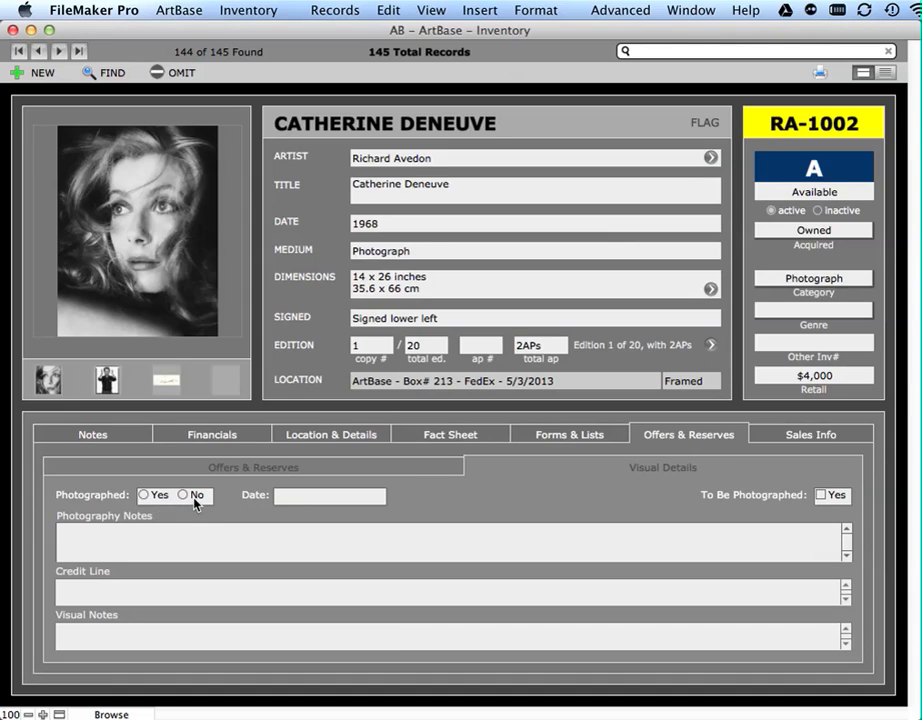
left_click(331, 500)
left_click(447, 510)
left_click(295, 542)
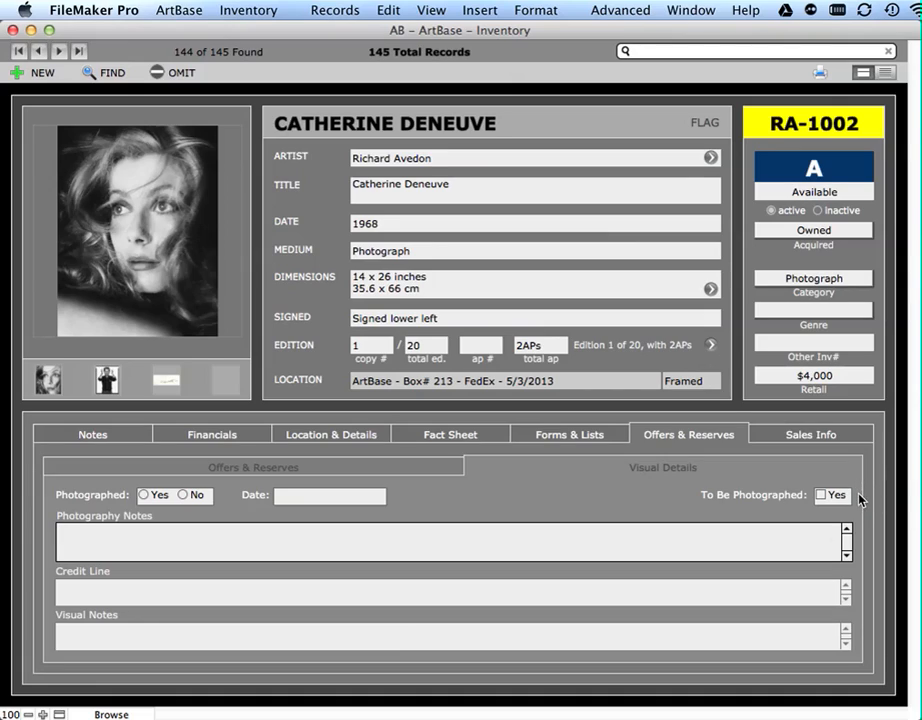
left_click(831, 512)
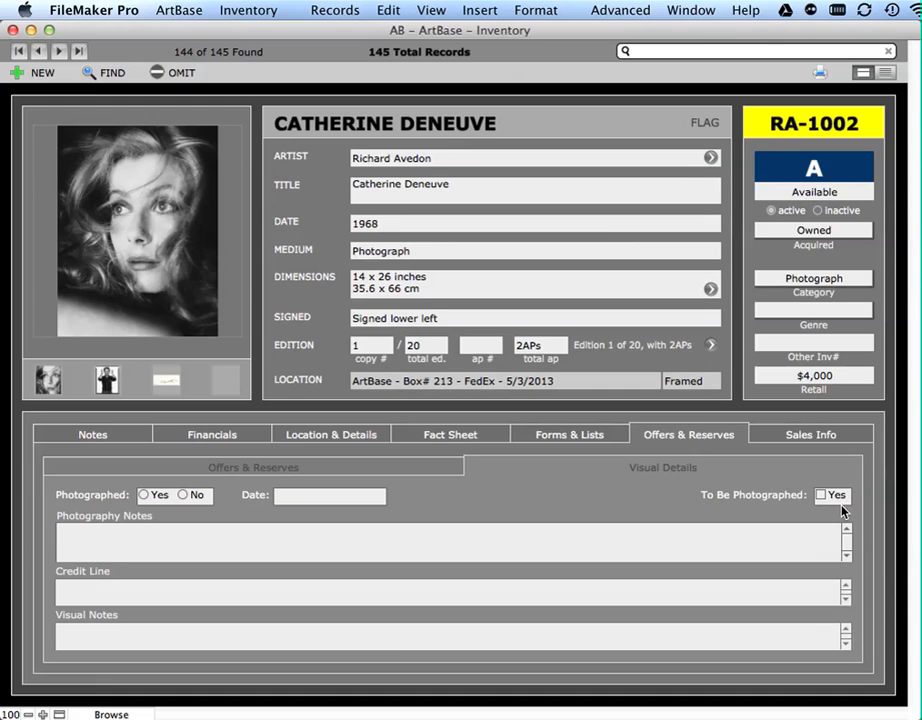
- Review the Sales Info of the preceding record, I Saw the Figure 5 in Gold, including its buyer, current collector, Sales History and Payable Statements
left_click(812, 437)
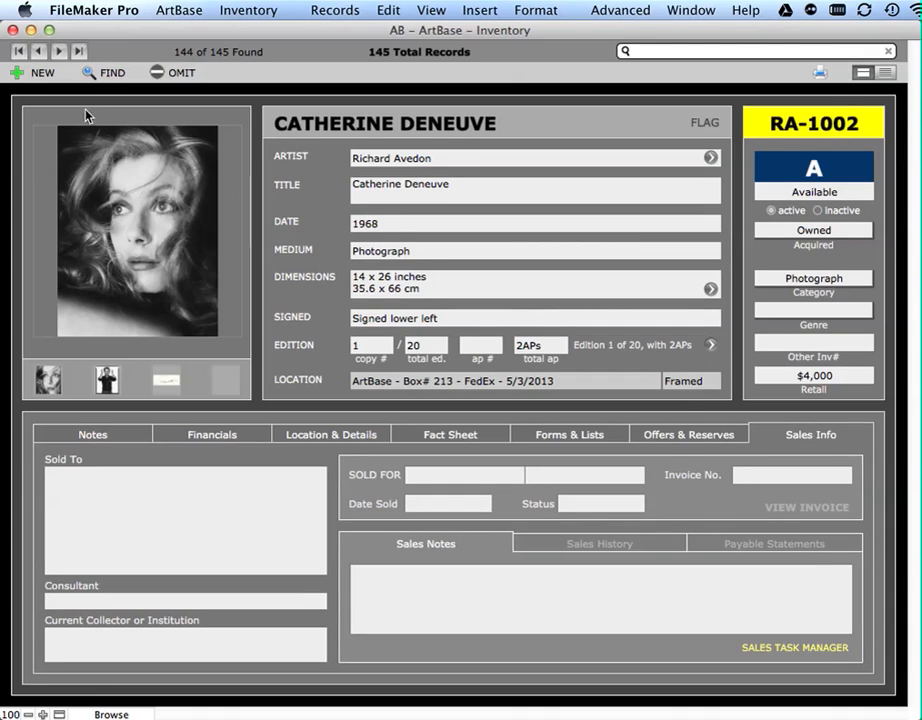
left_click(39, 52)
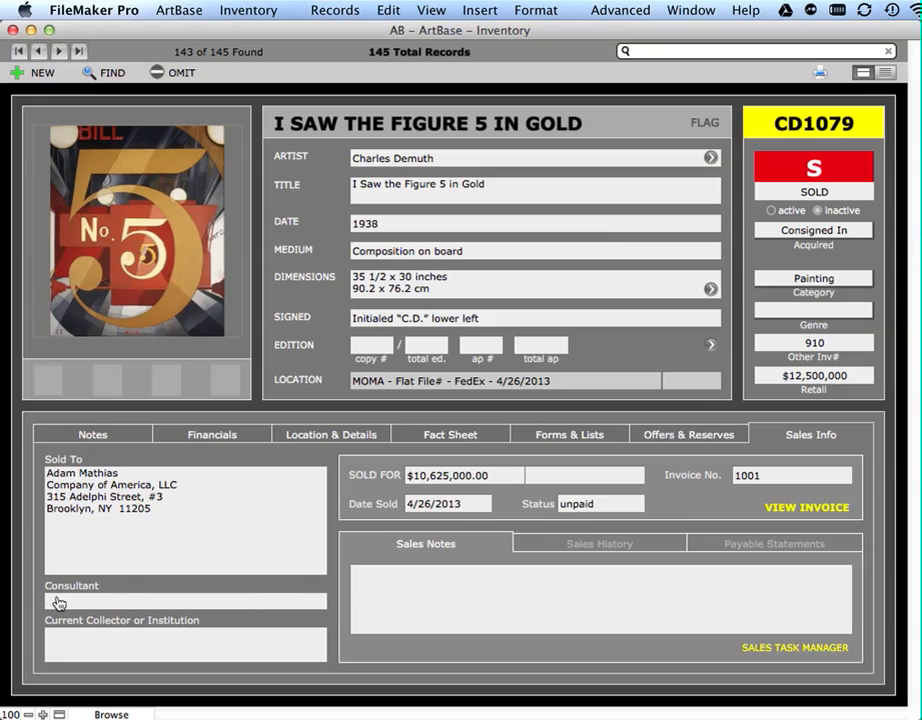
left_click(239, 645)
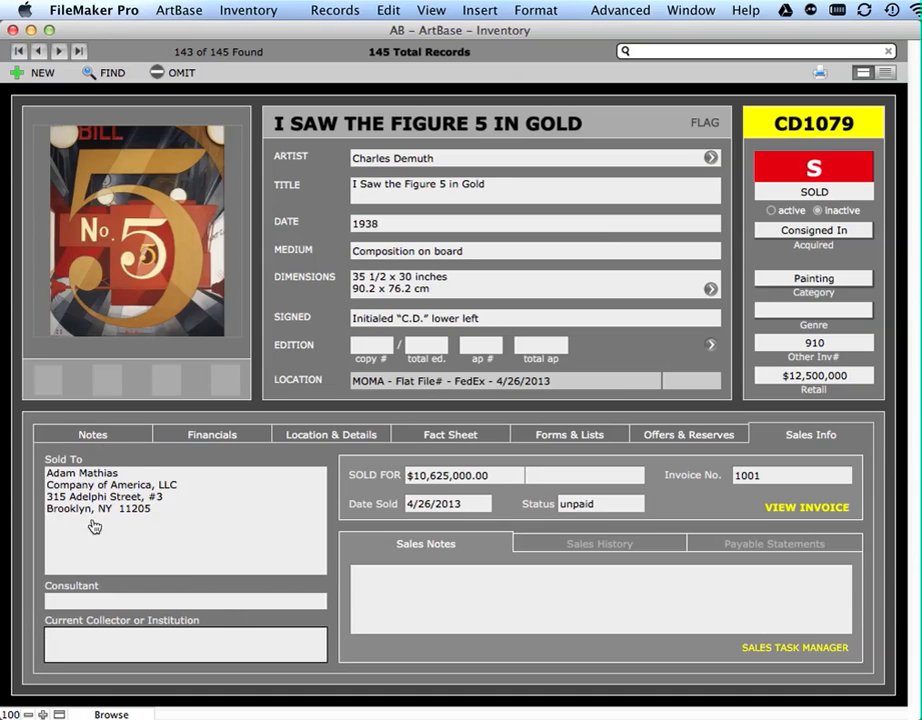
left_click(336, 527)
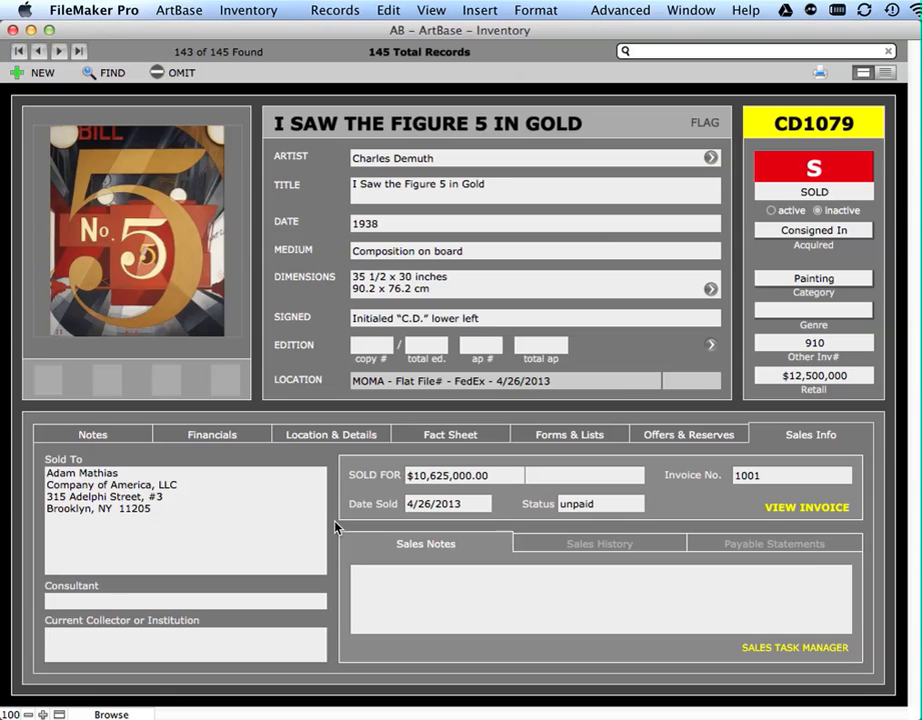
left_click(60, 644)
left_click(337, 507)
left_click(650, 552)
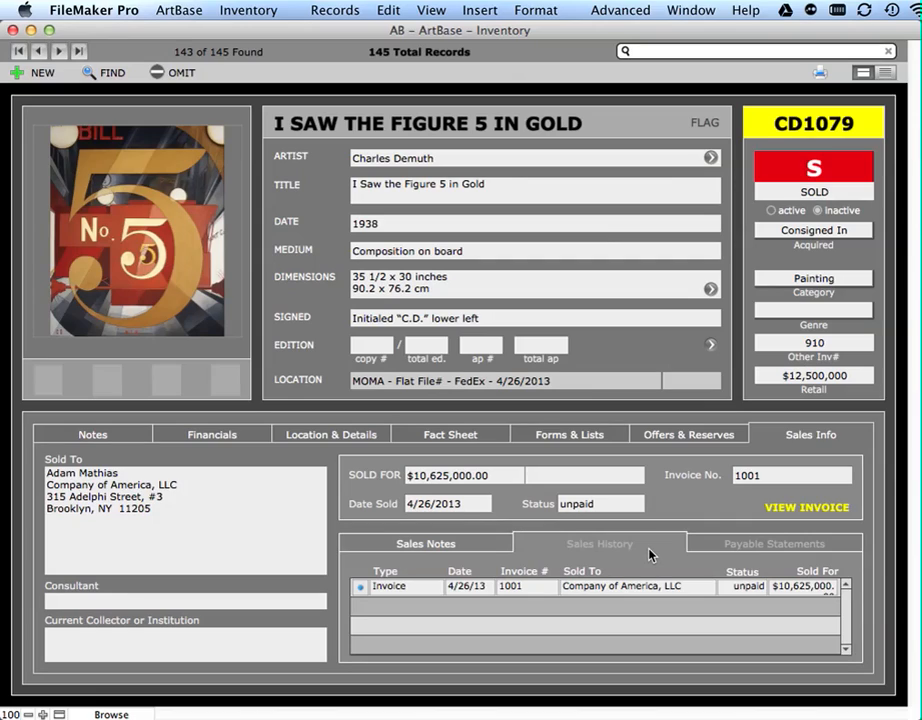
left_click(825, 547)
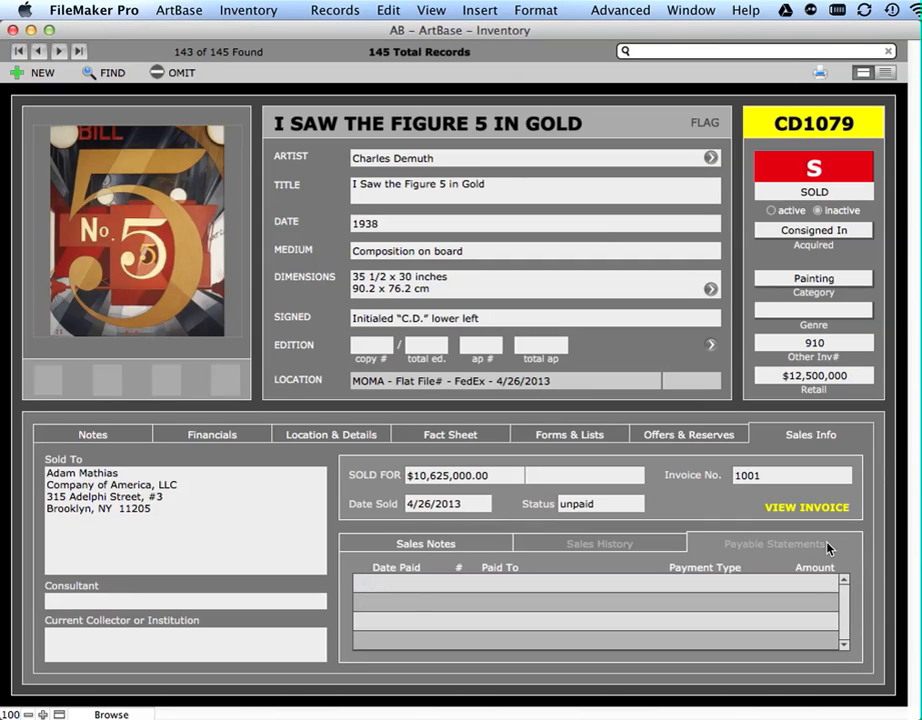